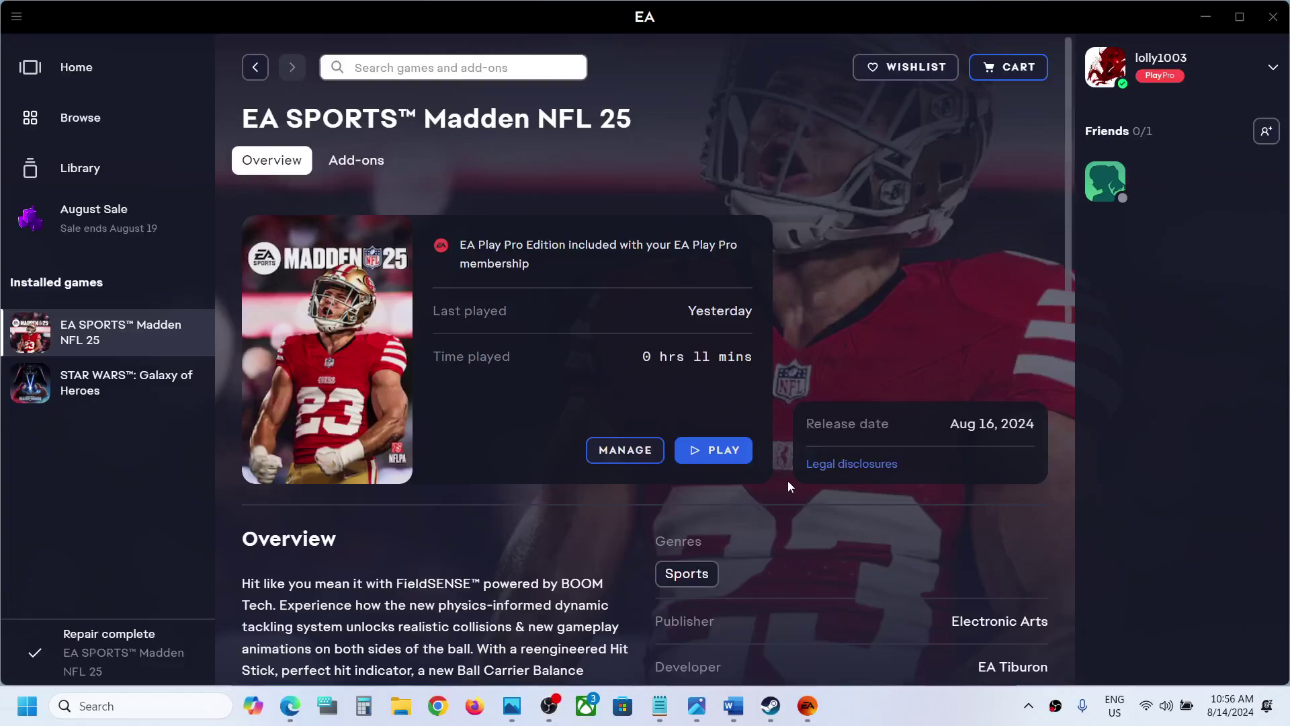
# Step: Show Step 1 'EA App Users Close Steam' in Word, checking Steam's menu without exiting
pyautogui.click(735, 703)
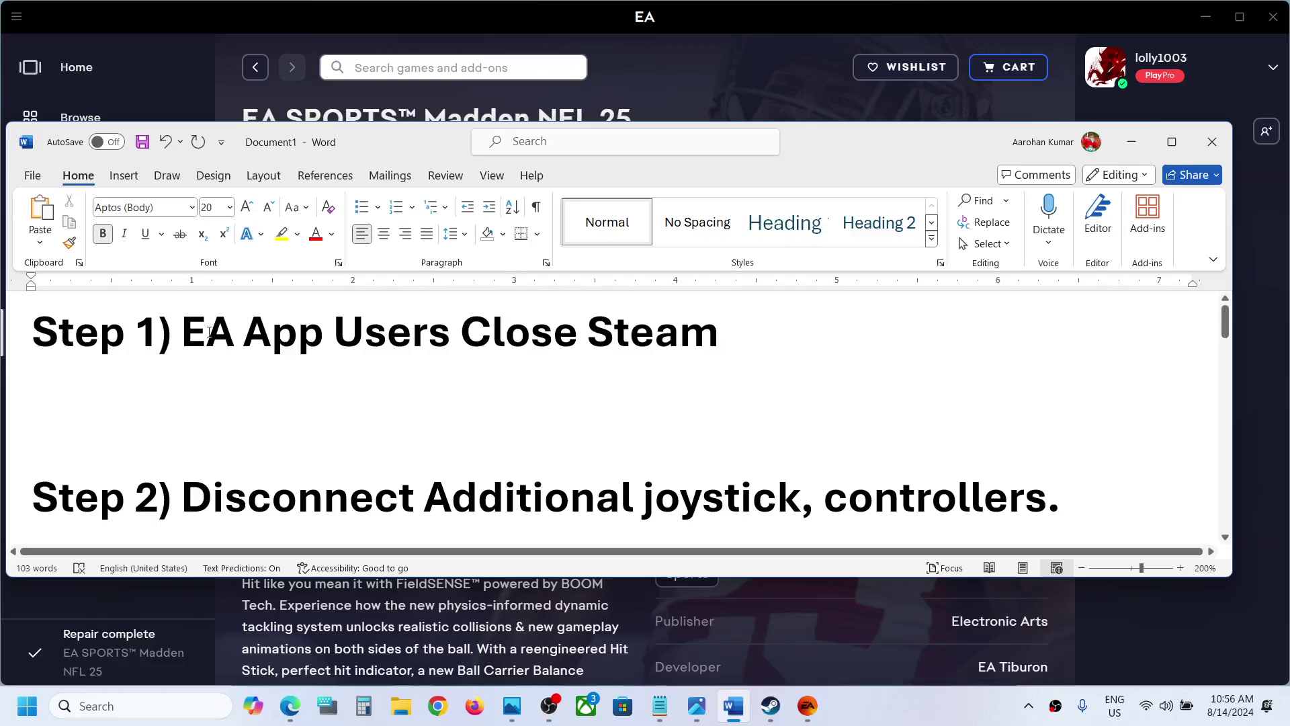
pyautogui.moveTo(187, 331); pyautogui.dragTo(740, 383)
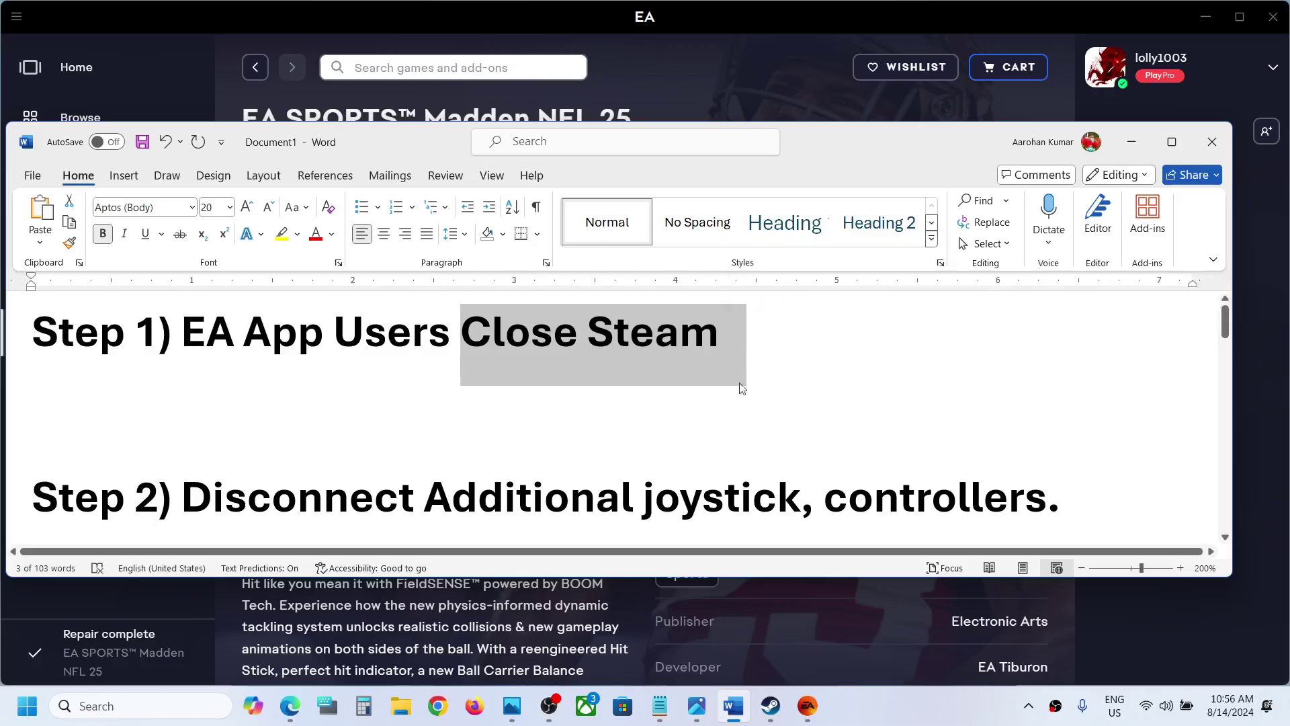
pyautogui.click(771, 706)
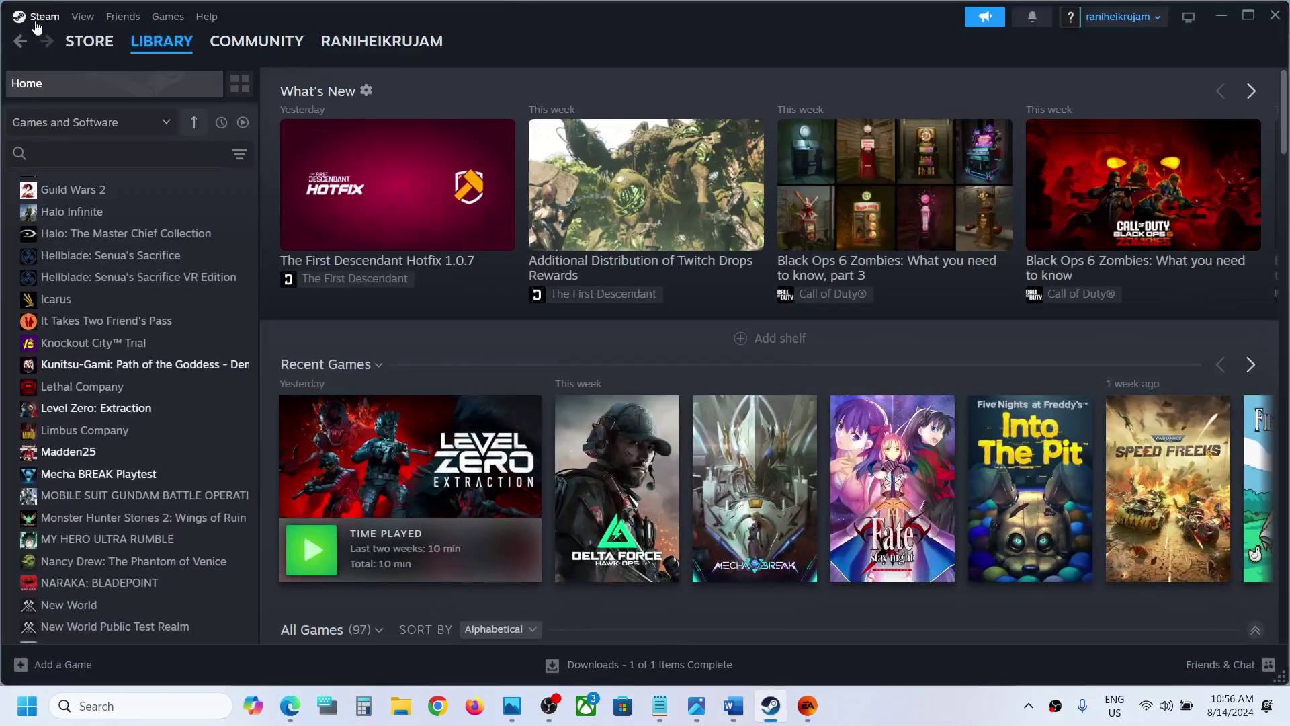
pyautogui.click(37, 20)
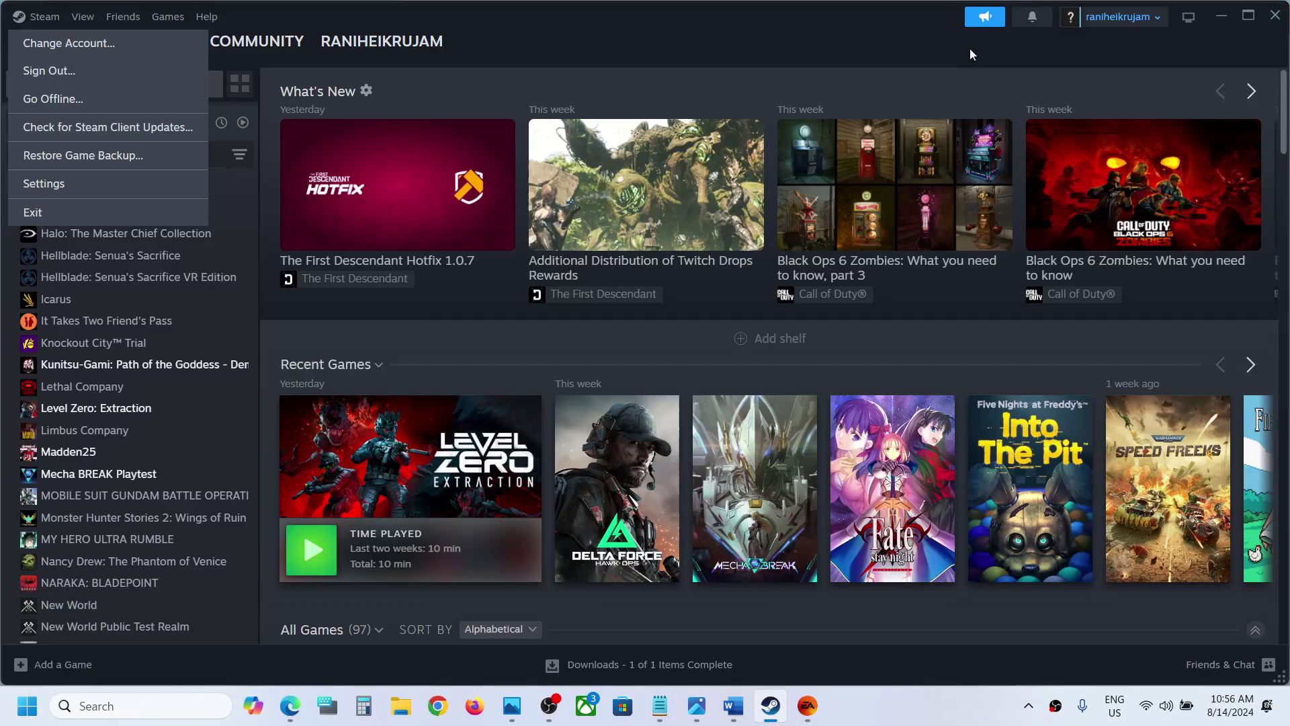
pyautogui.click(929, 43)
# Step: Maximize the Word steps document and highlight Step 2's controller-disconnect and virtual controller advice
pyautogui.click(1219, 19)
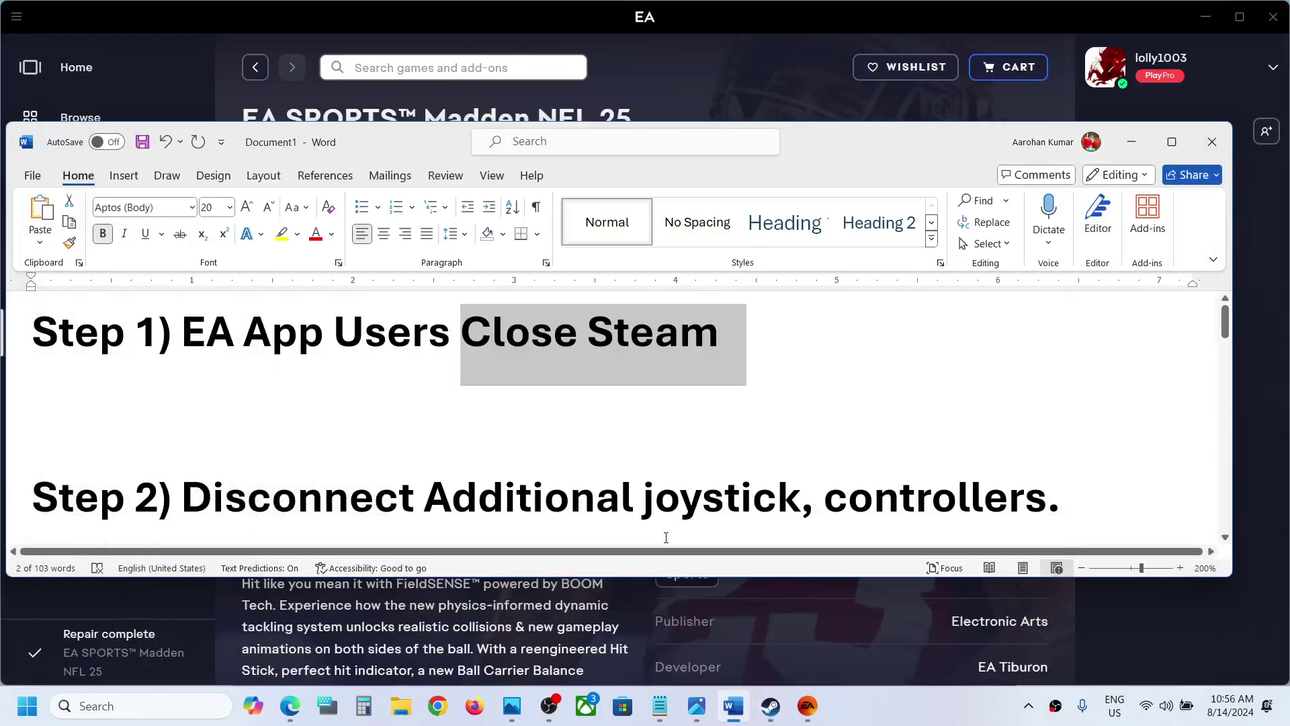
pyautogui.scroll(-2, 572, 401)
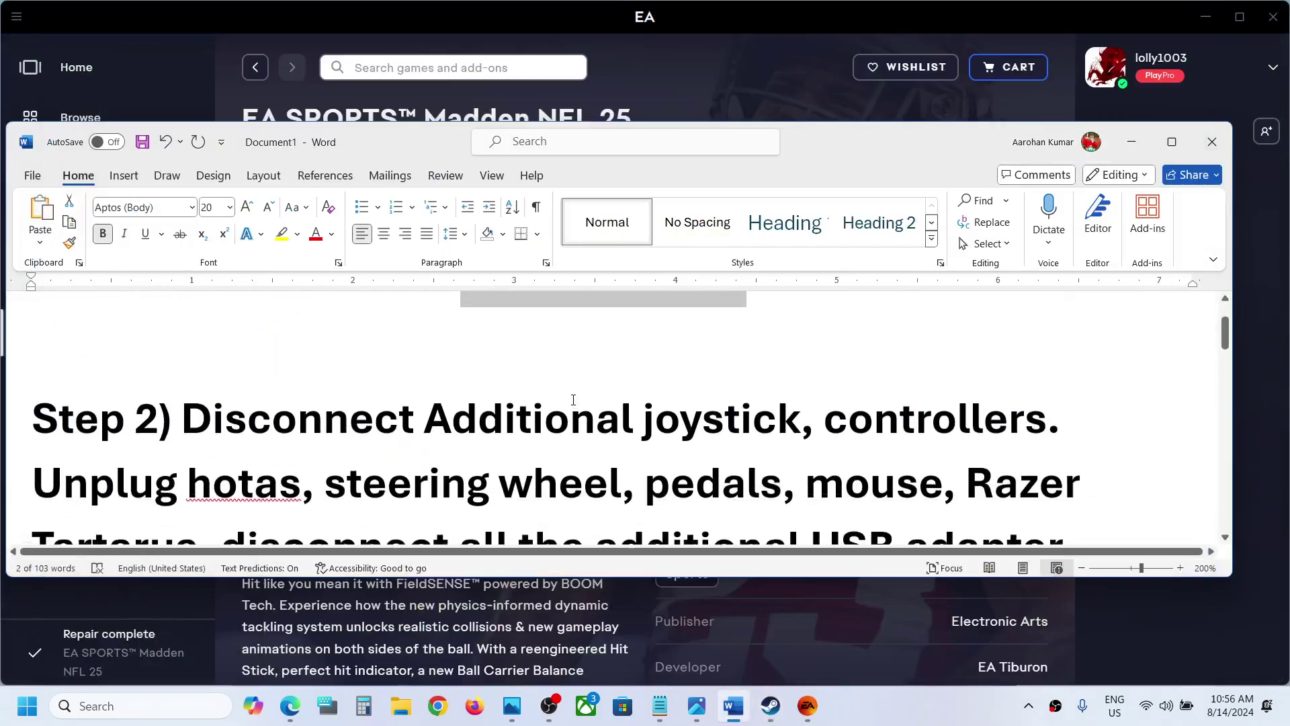
pyautogui.click(1172, 142)
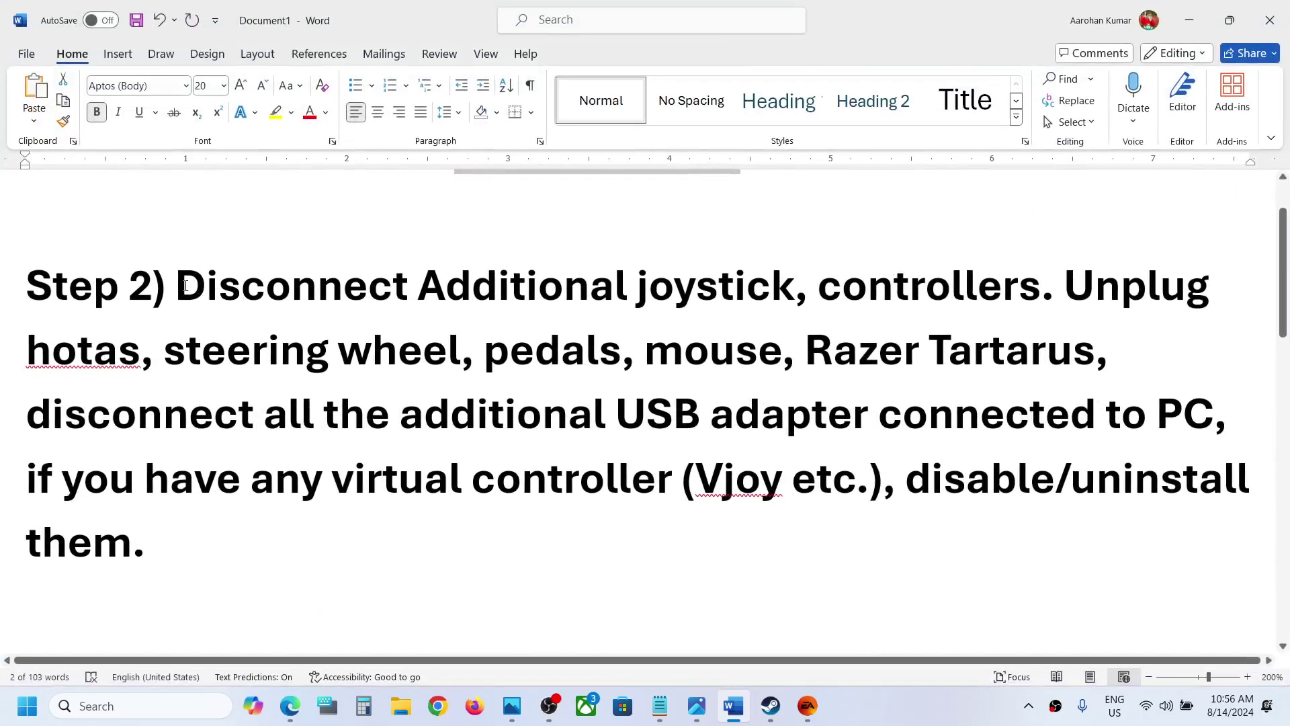
pyautogui.moveTo(185, 286); pyautogui.dragTo(979, 414)
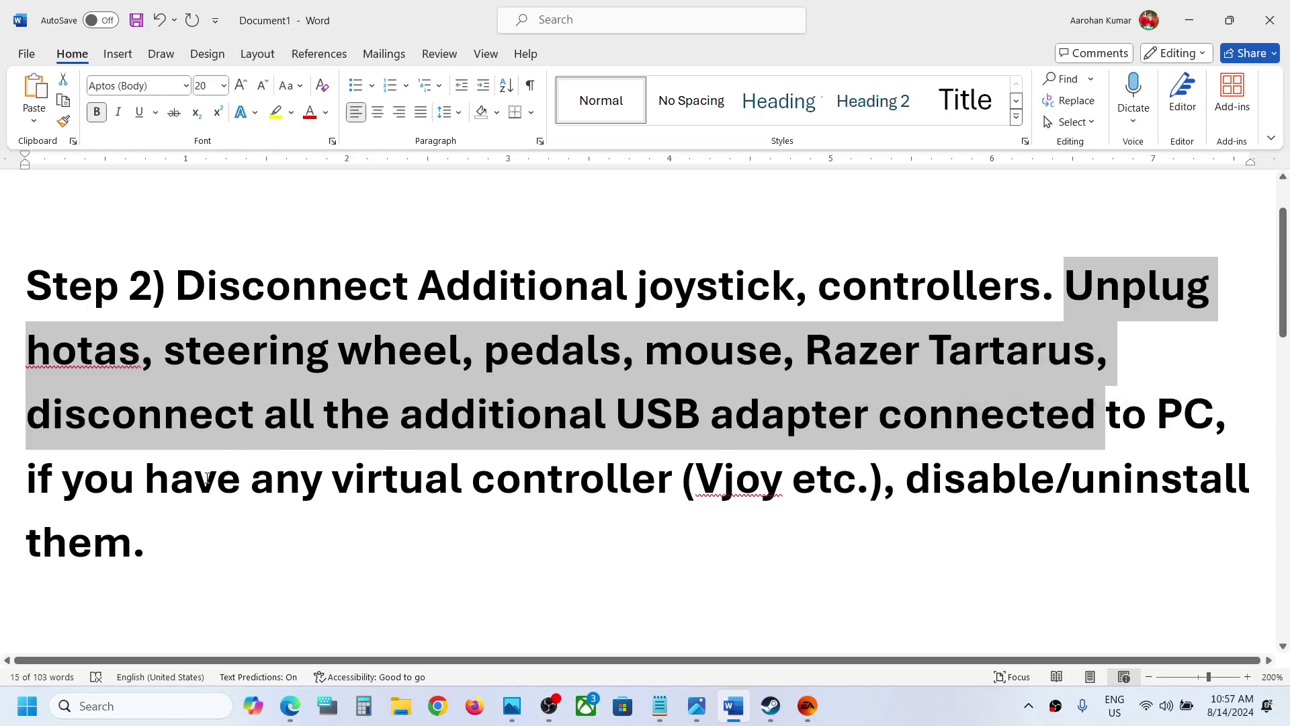
pyautogui.moveTo(207, 478); pyautogui.dragTo(679, 570)
pyautogui.click(340, 414)
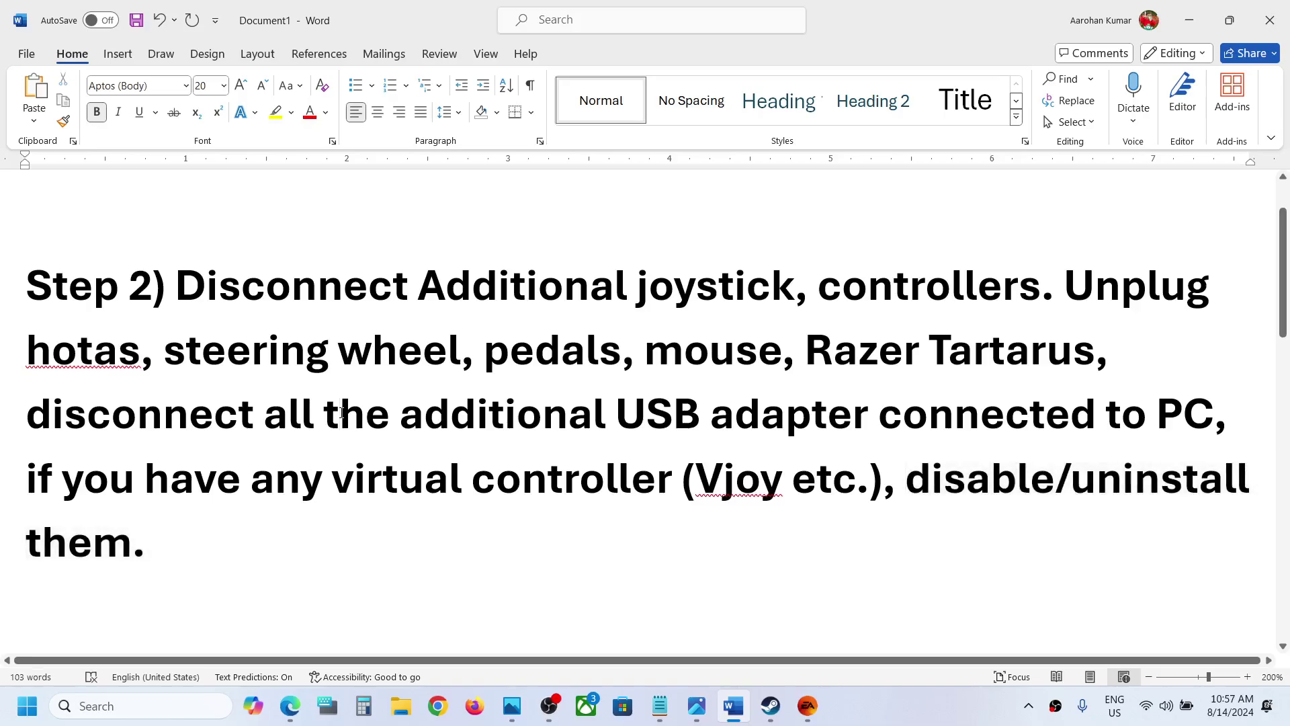
# Step: Highlight 'Steam Users' and 'Disable Steam Input' in Step 3, then bring Steam forward
pyautogui.scroll(-4, 340, 413)
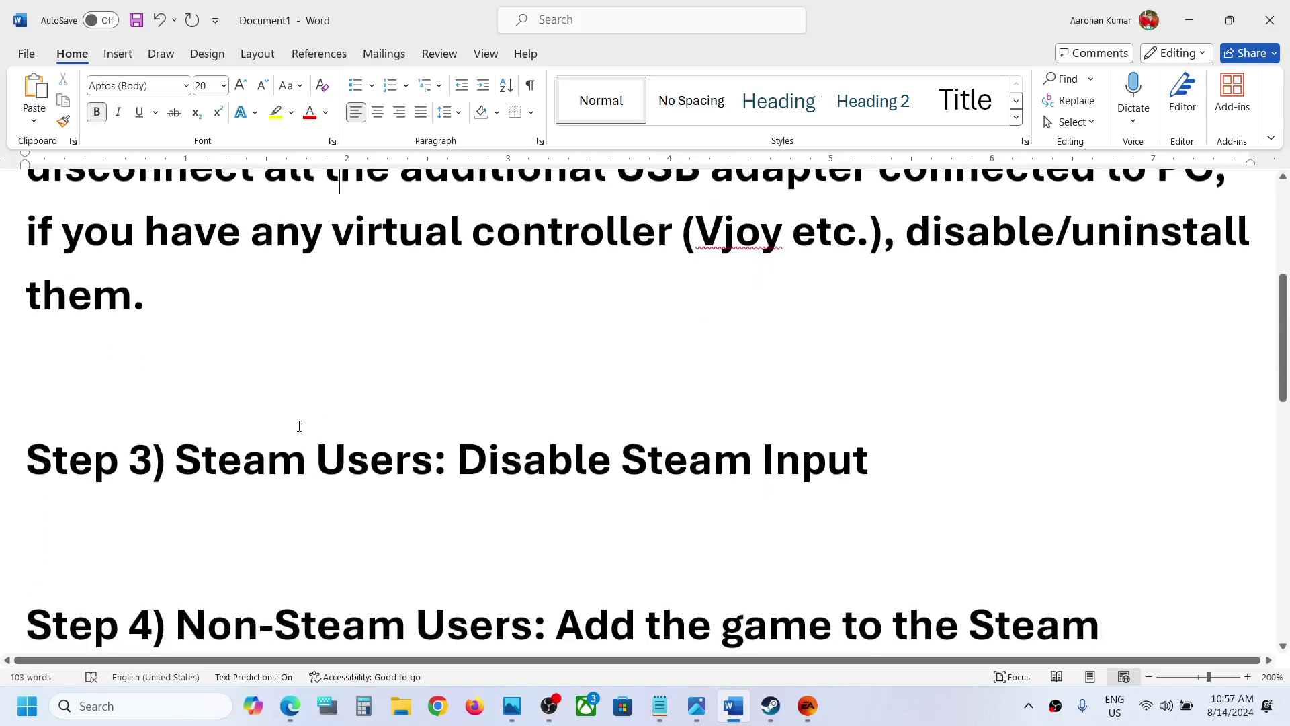
pyautogui.scroll(1, 297, 426)
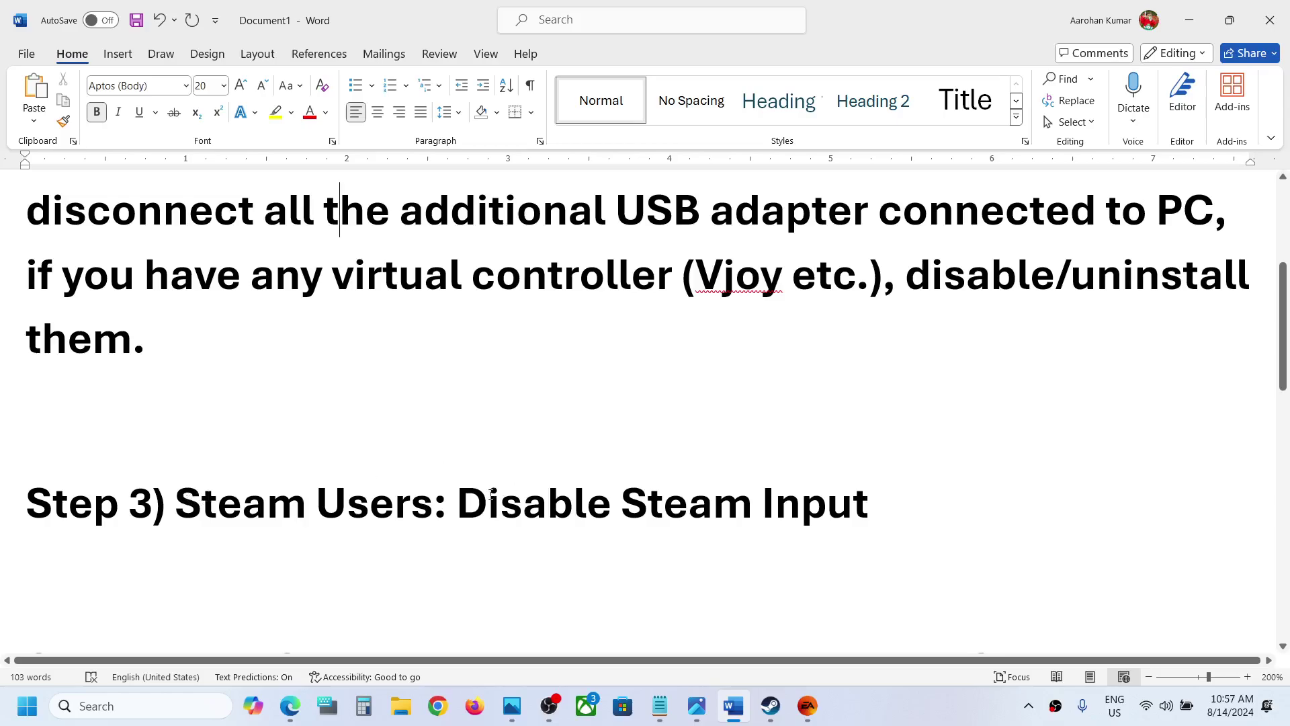
pyautogui.moveTo(463, 503); pyautogui.dragTo(869, 509)
pyautogui.moveTo(213, 504); pyautogui.dragTo(341, 509)
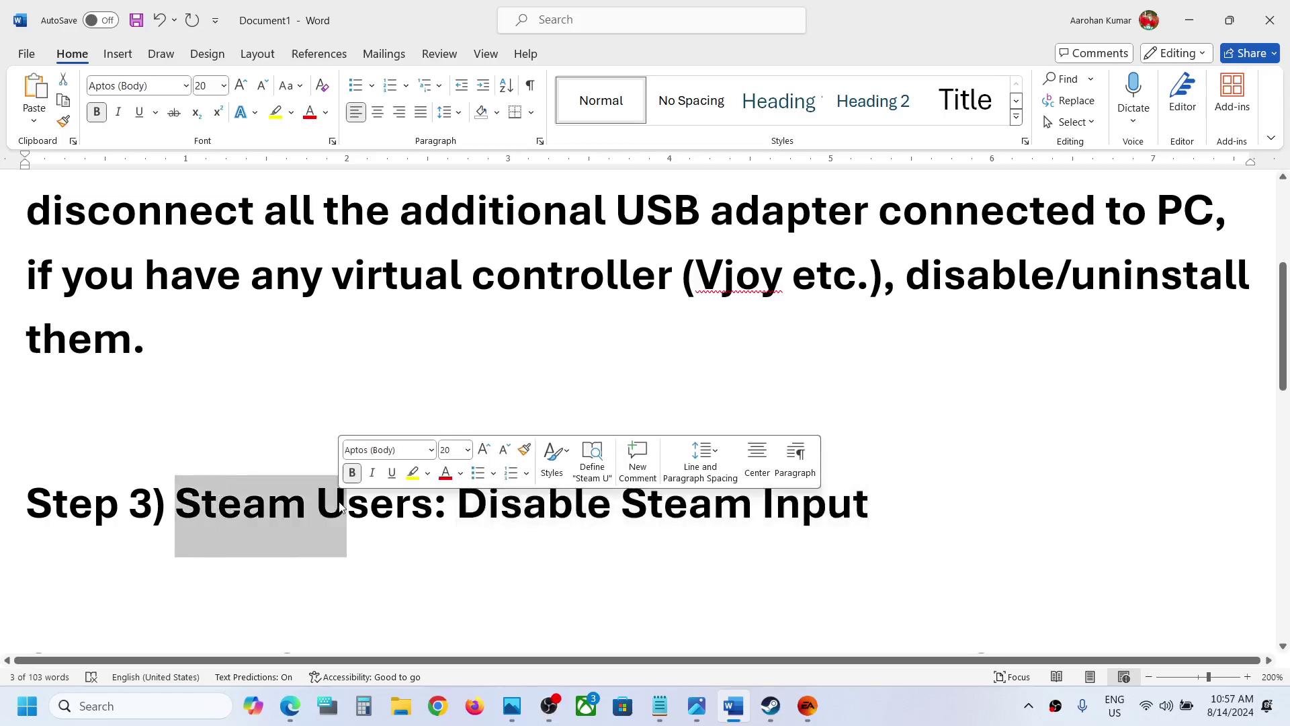
pyautogui.click(771, 705)
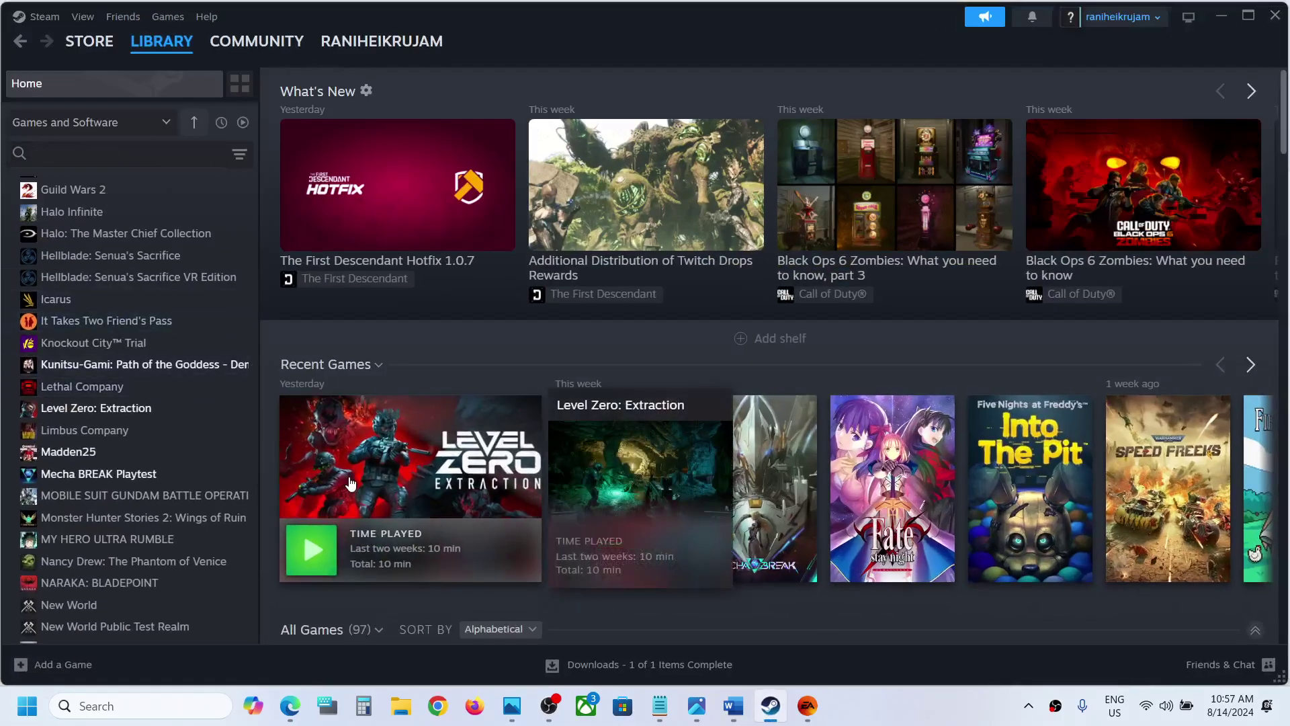
# Step: Set Mecha BREAK Playtest's controller override to Disable Steam Input in its properties
pyautogui.click(807, 705)
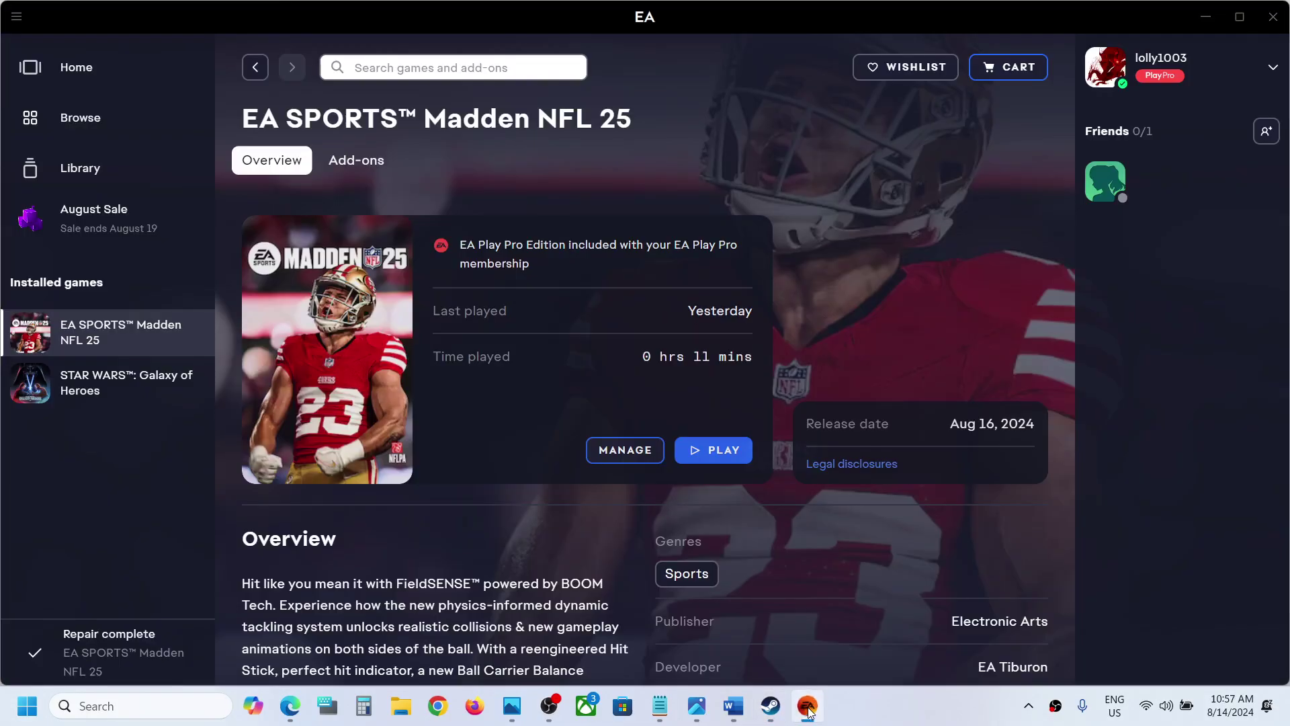
pyautogui.click(773, 717)
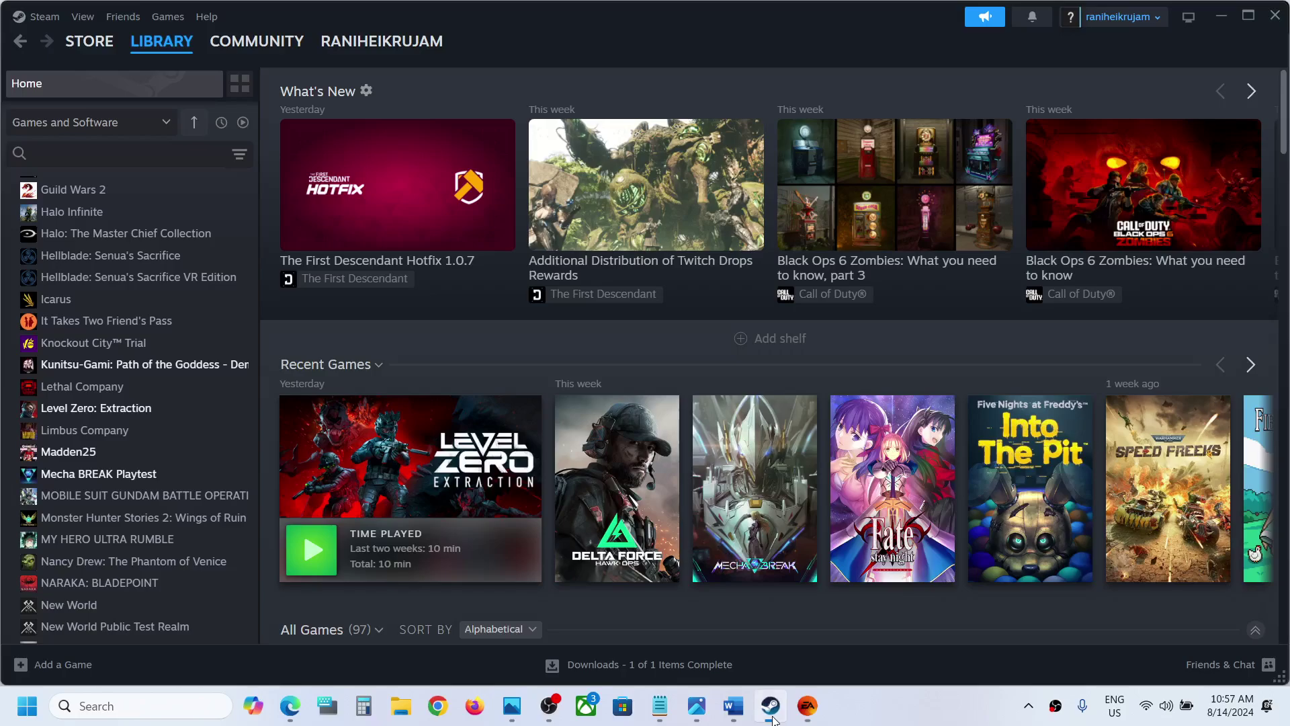
pyautogui.rightClick(134, 477)
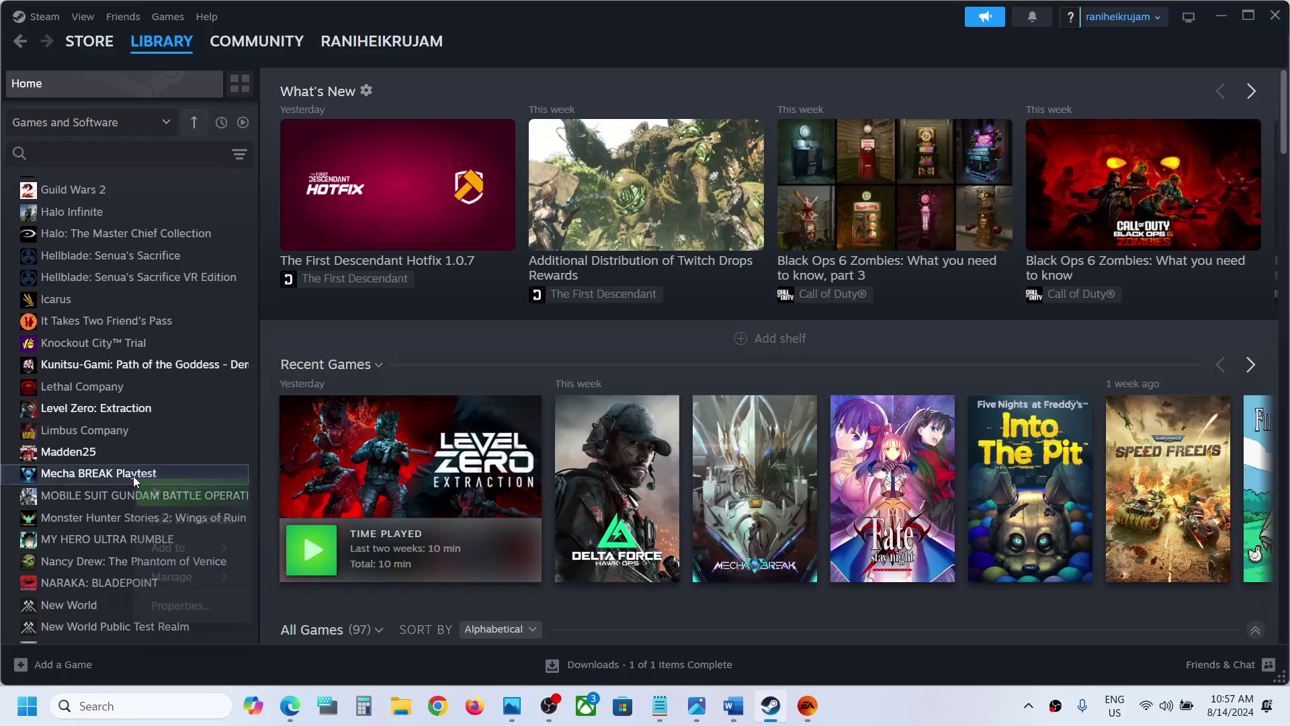
pyautogui.click(196, 605)
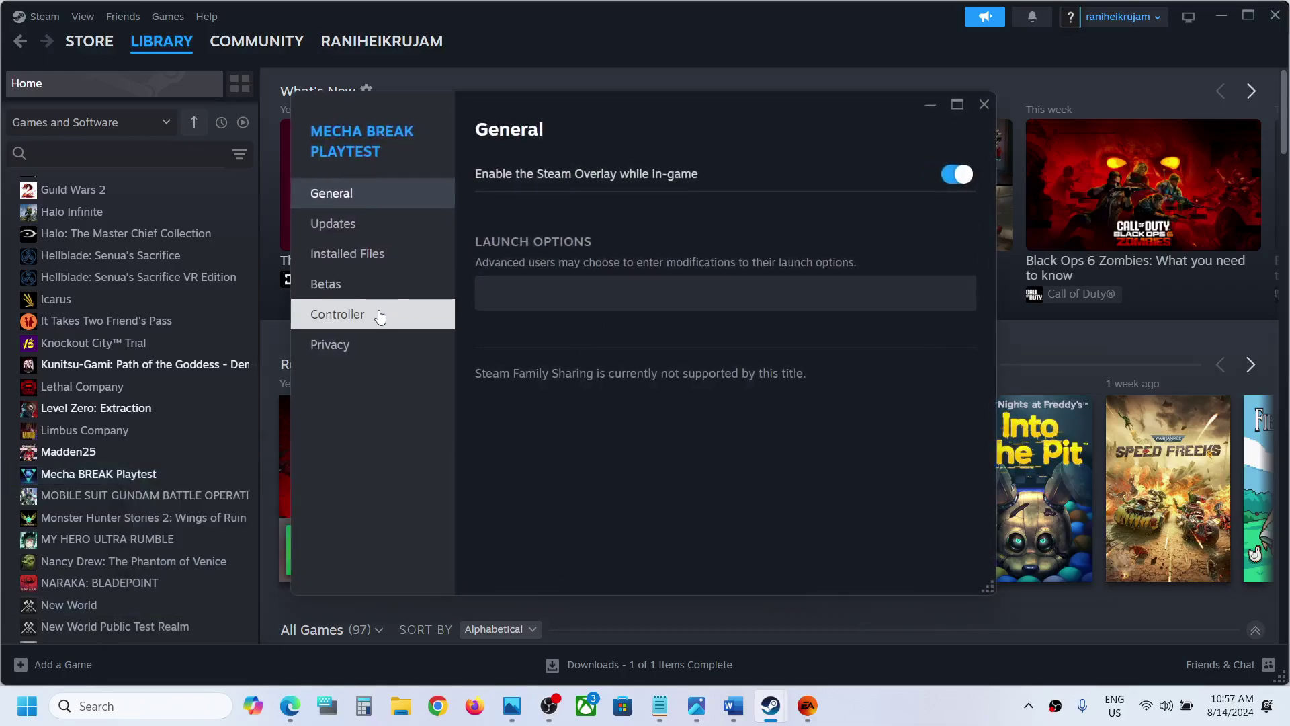
pyautogui.click(380, 315)
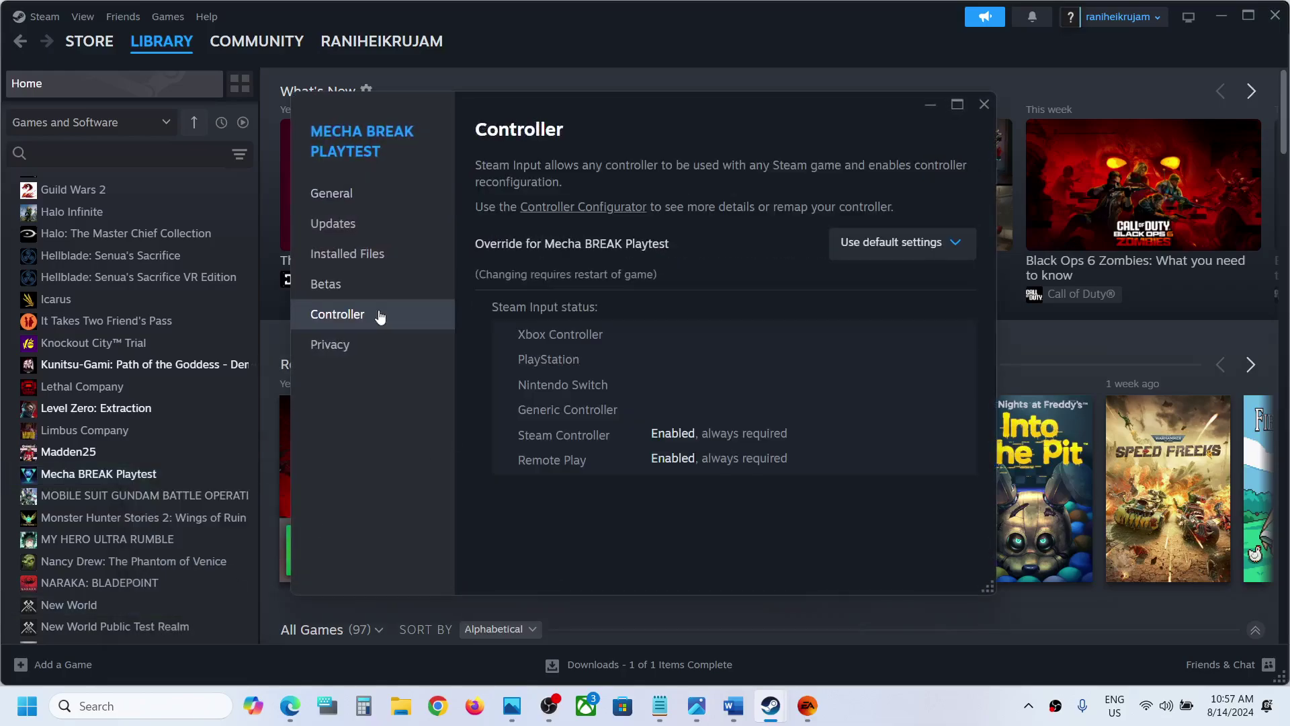
pyautogui.click(915, 257)
pyautogui.click(926, 296)
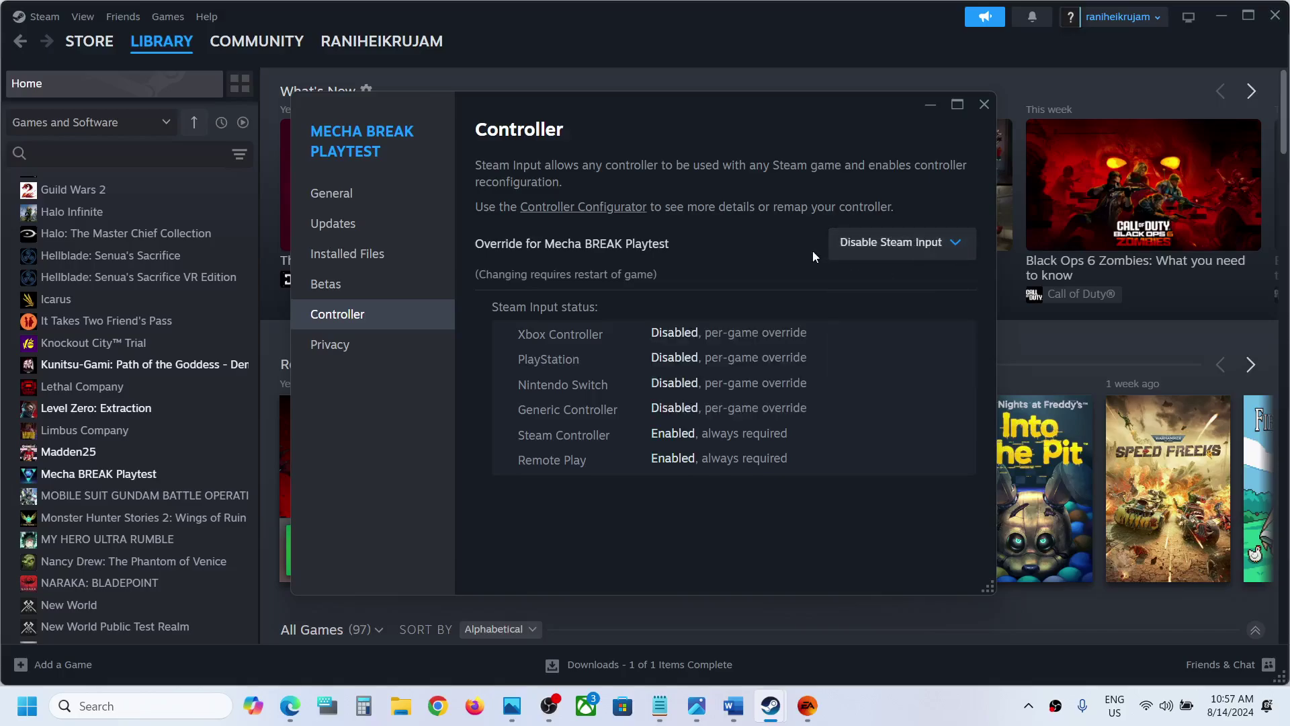
pyautogui.click(883, 246)
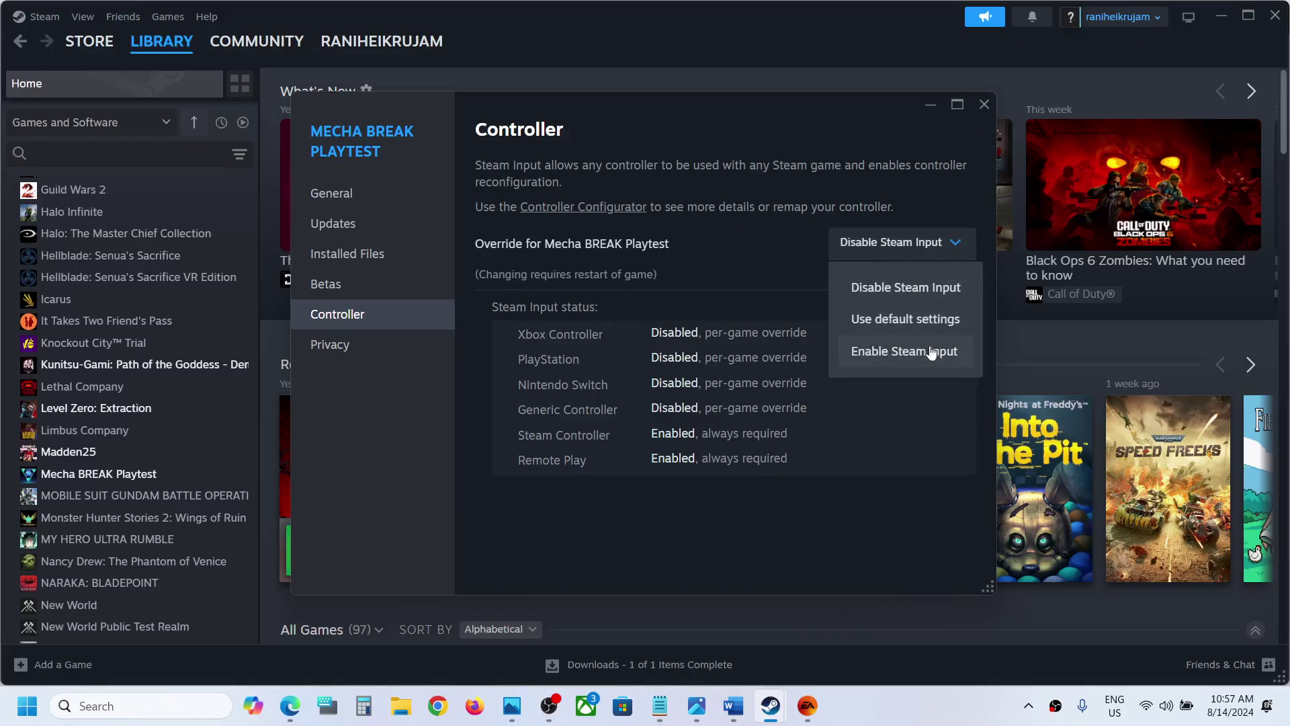
pyautogui.click(783, 262)
pyautogui.click(976, 111)
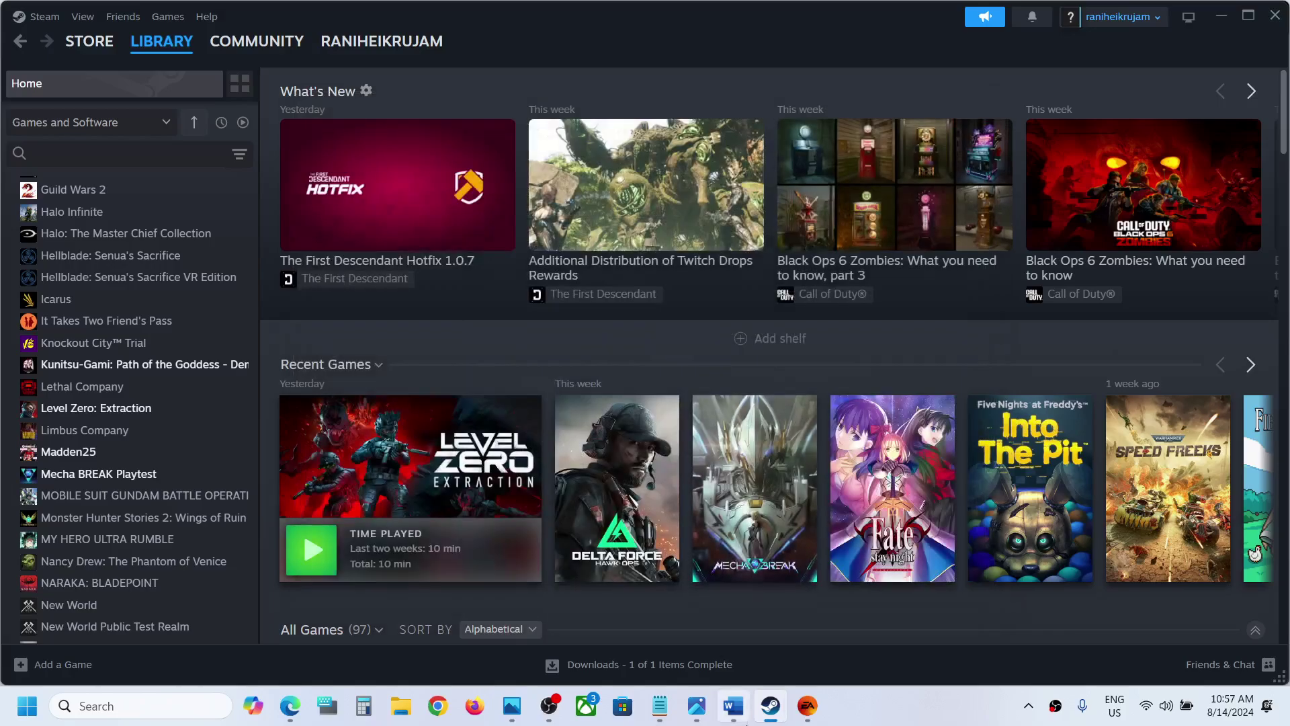
# Step: Copy the Steam about-page link from Step 4 of the Word document
pyautogui.click(726, 706)
pyautogui.scroll(-3, 521, 453)
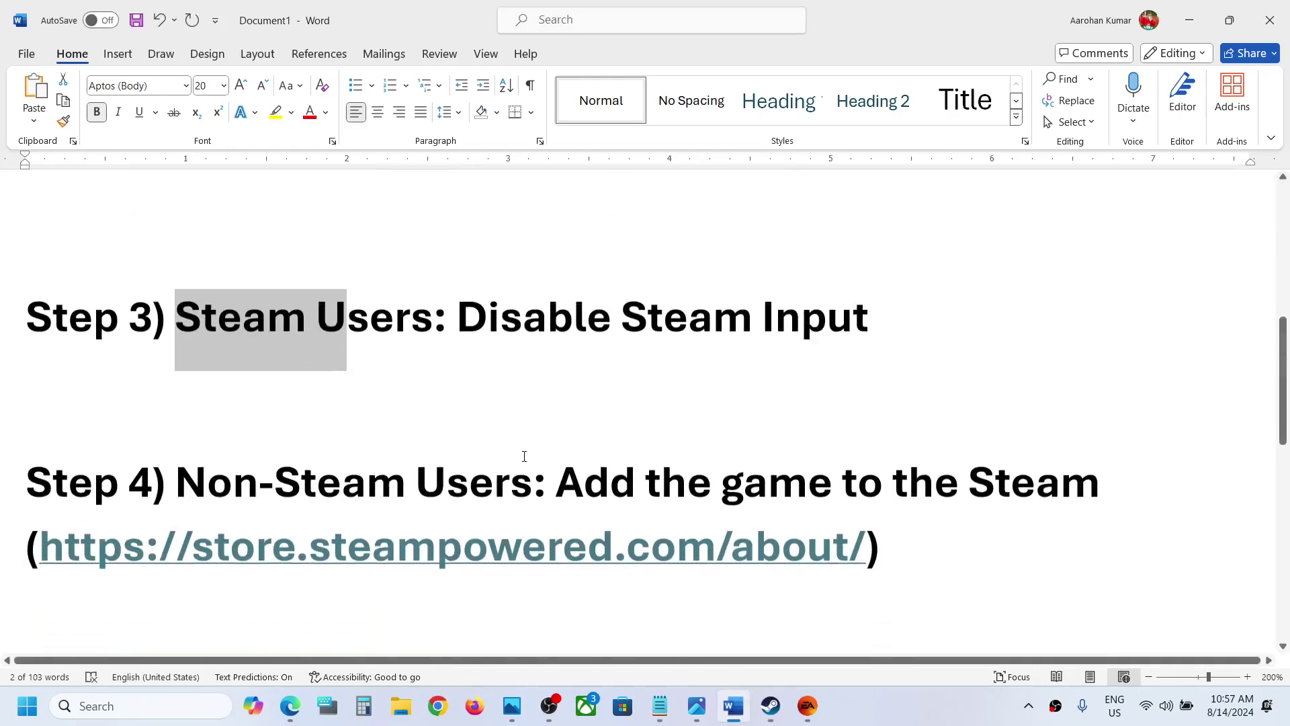
pyautogui.moveTo(194, 457); pyautogui.dragTo(637, 457)
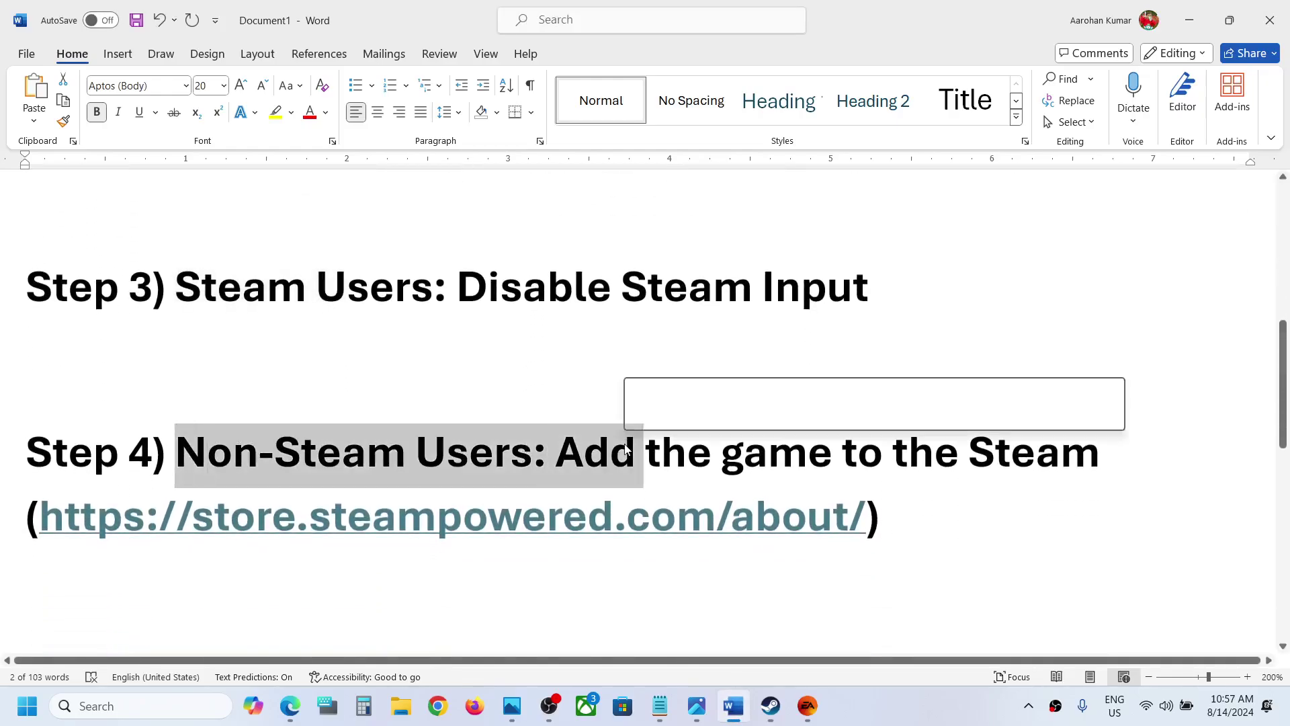
pyautogui.click(712, 456)
pyautogui.moveTo(852, 518); pyautogui.dragTo(49, 553)
pyautogui.hotkey('ctrl', 'c')
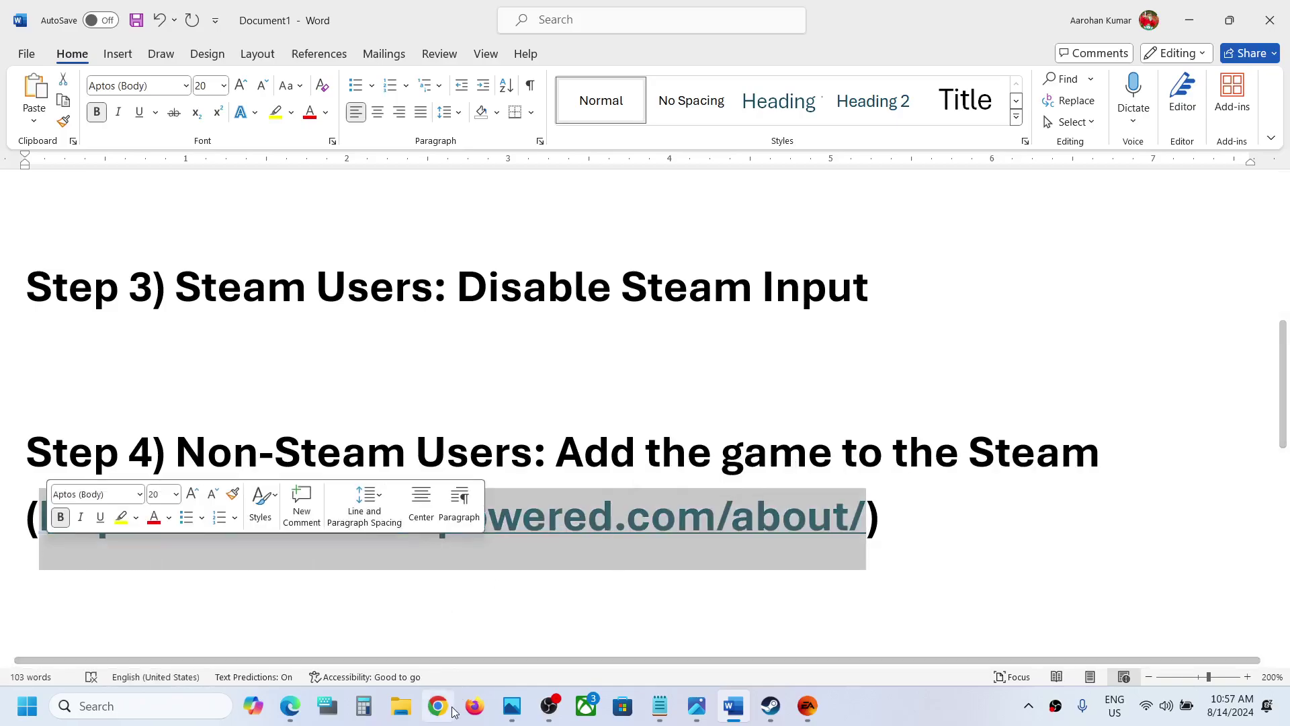
# Step: Load store.steampowered.com/about/ in a new Chrome window
pyautogui.click(453, 709)
pyautogui.hotkey('ctrl', 'v')
pyautogui.press('Return')
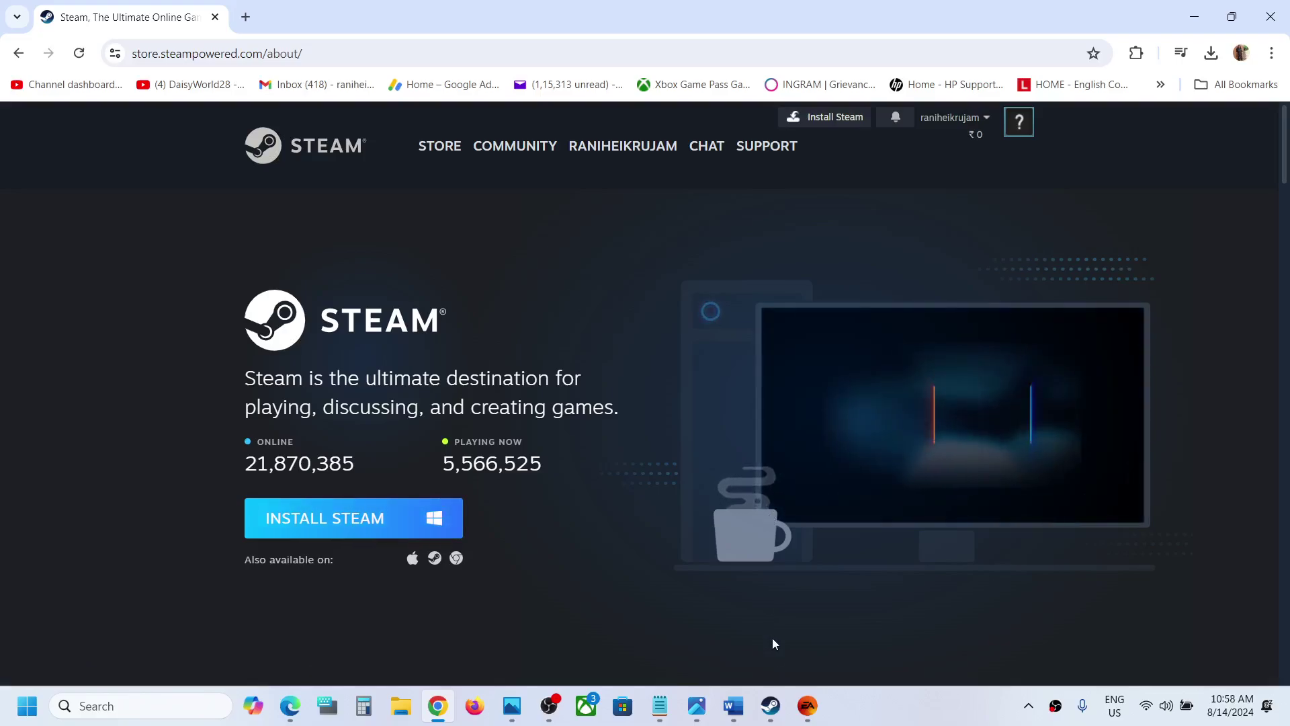
# Step: Switch from Chrome's Steam about page back to the Steam library window
pyautogui.click(771, 708)
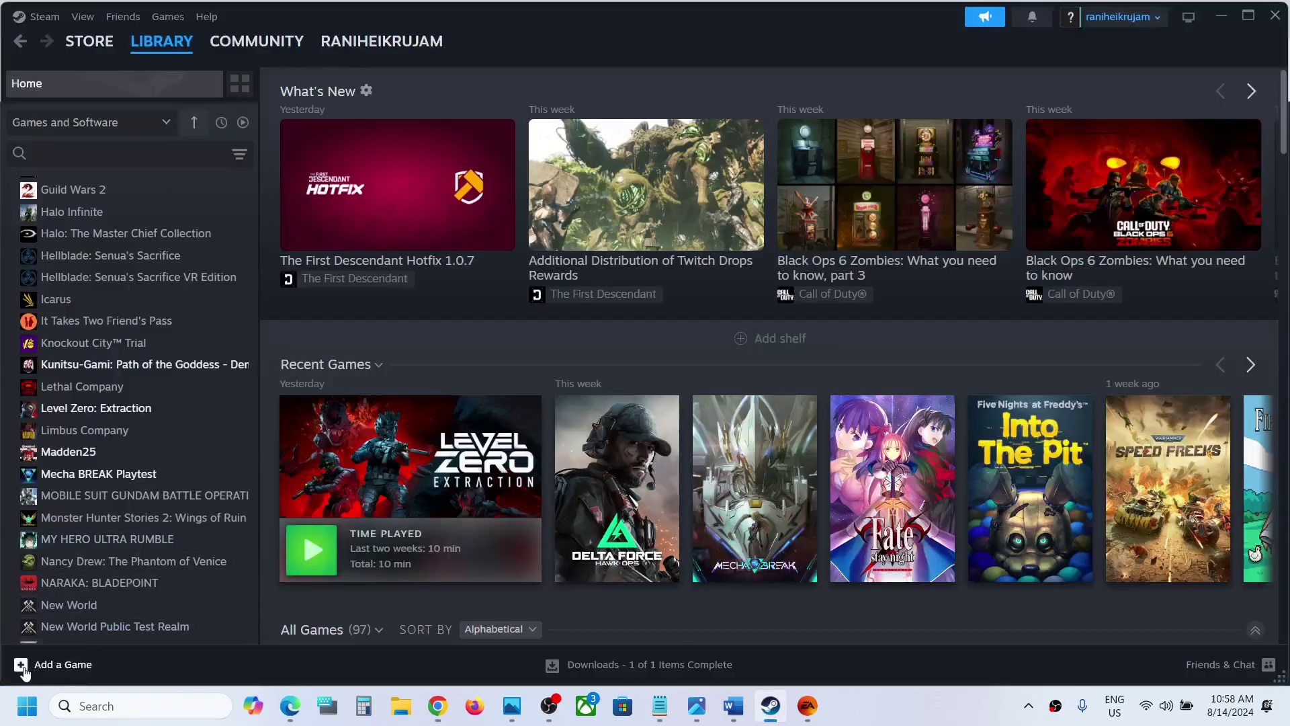
# Step: Start adding a non-Steam game and browse the disk for its program
pyautogui.click(23, 668)
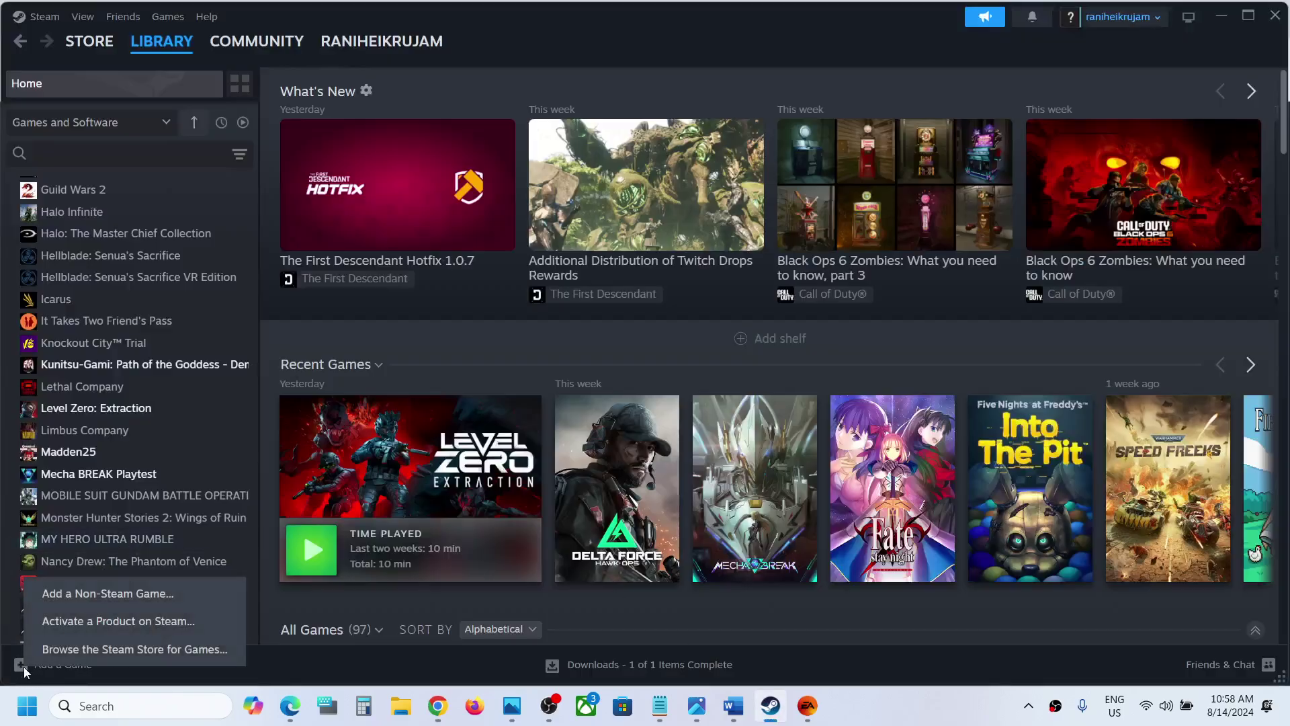
pyautogui.click(84, 603)
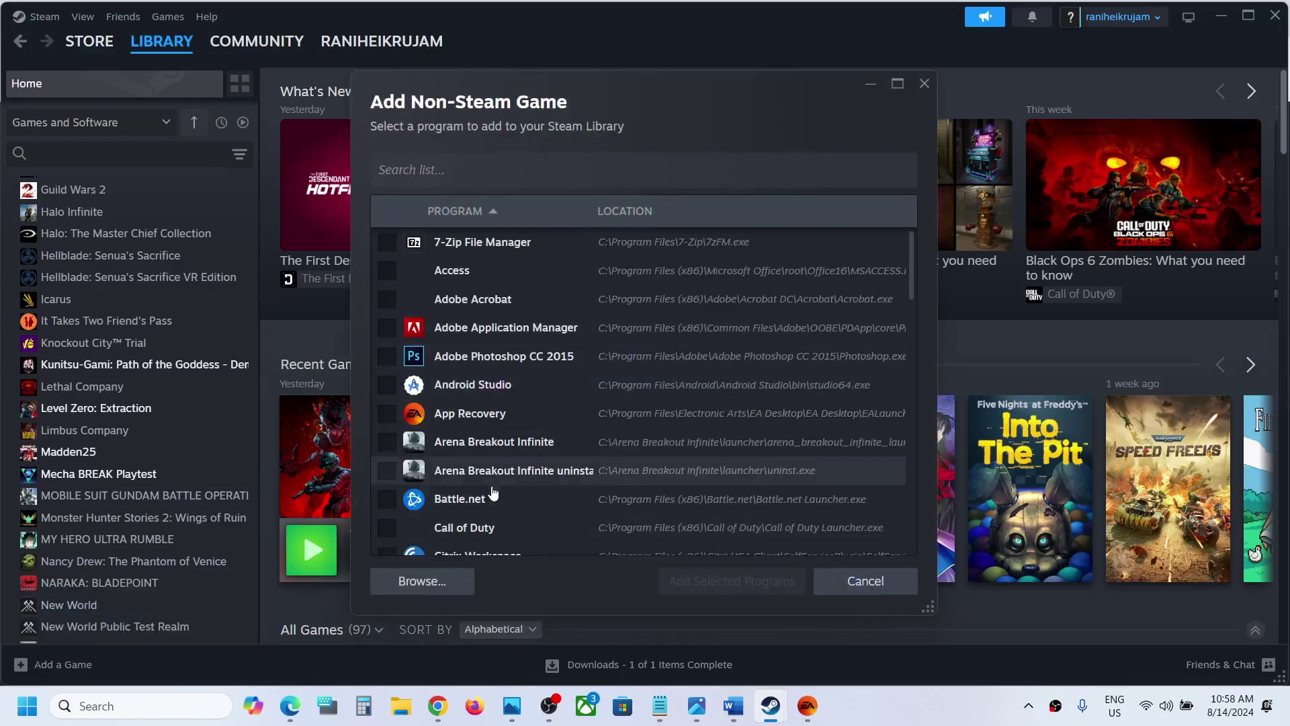
pyautogui.click(430, 582)
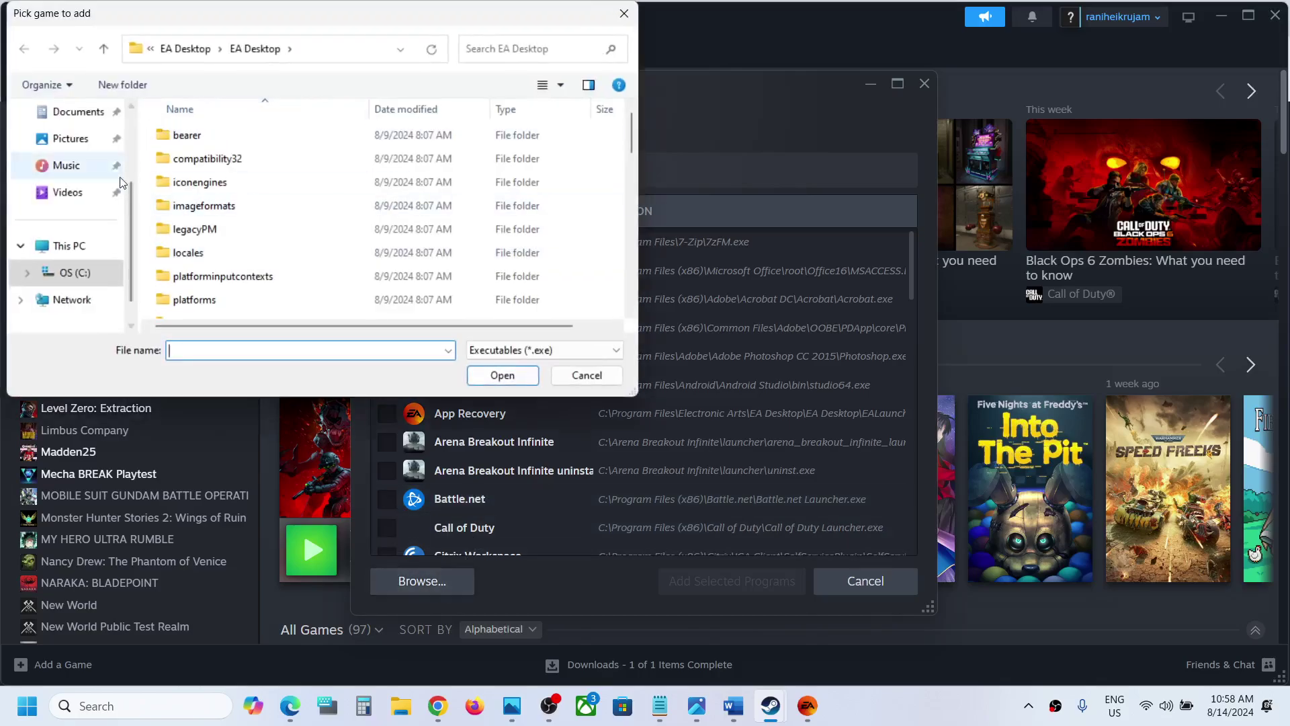
# Step: Choose Madden25 from C:\Program Files\EA Games\Madden NFL 25 as the program to add
pyautogui.click(86, 248)
pyautogui.doubleClick(266, 142)
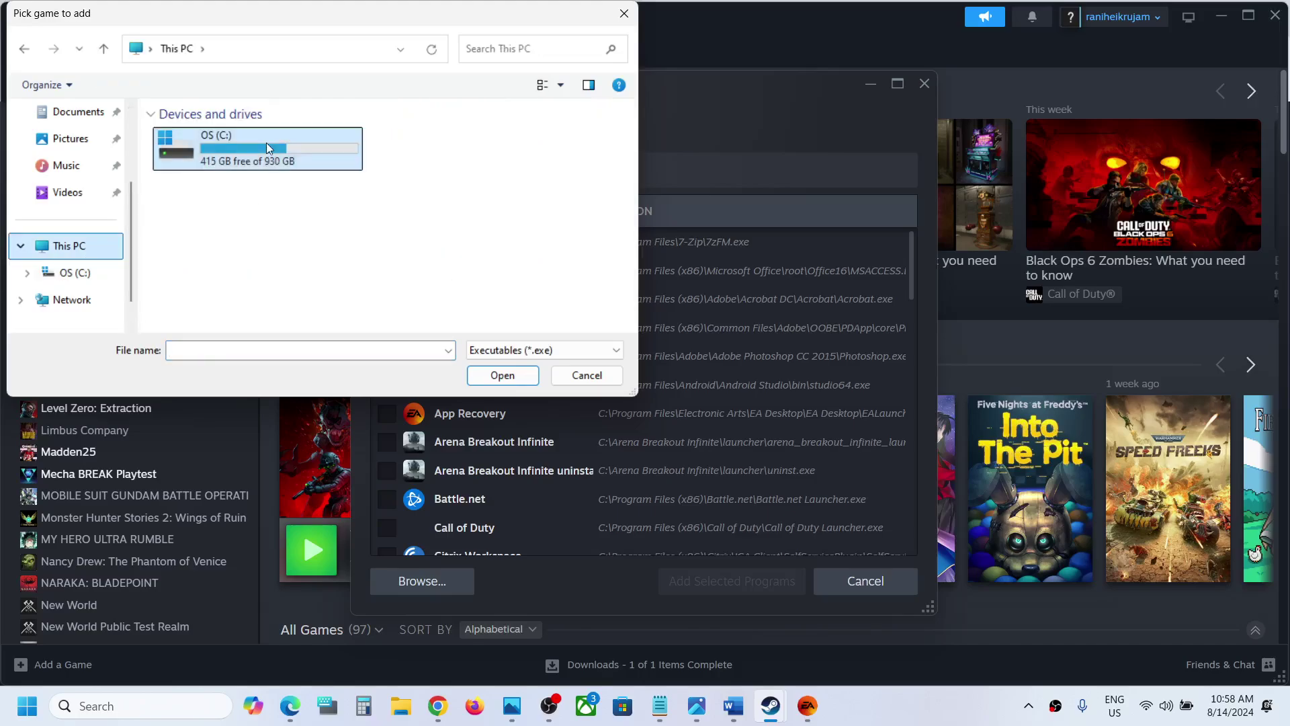
pyautogui.scroll(-2, 228, 282)
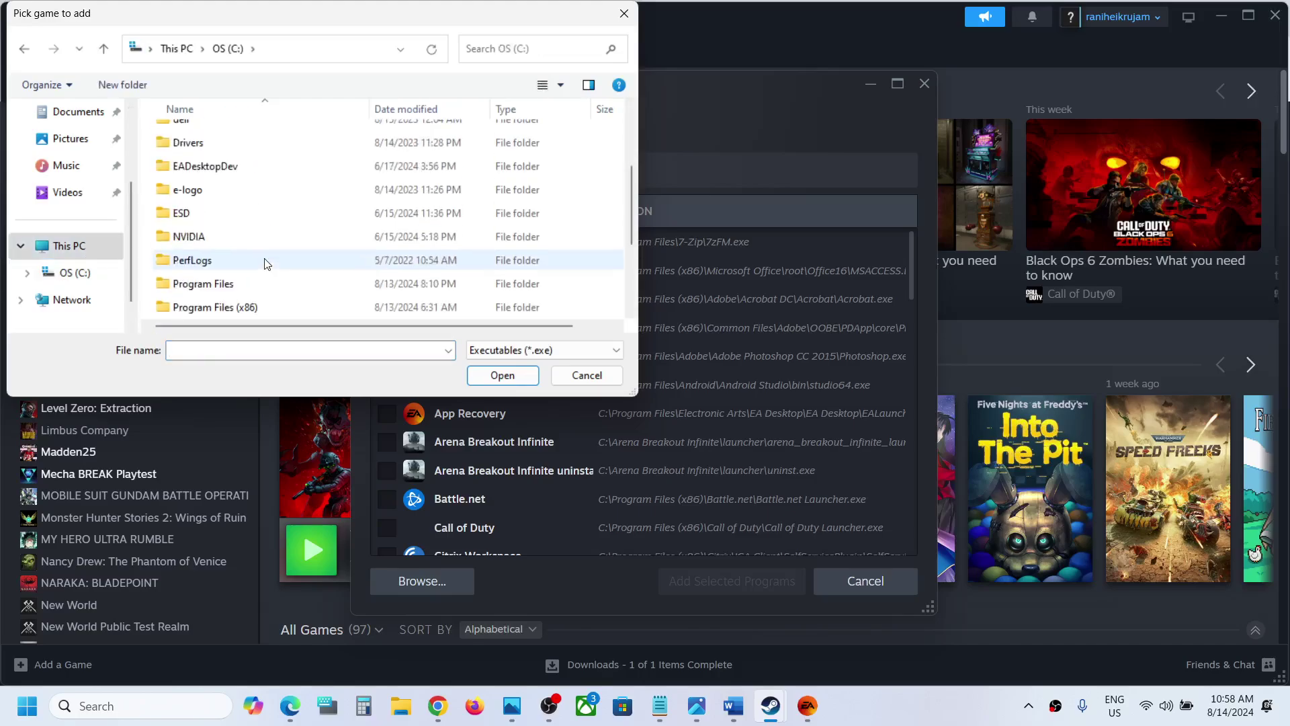
pyautogui.doubleClick(226, 291)
pyautogui.scroll(-2, 226, 291)
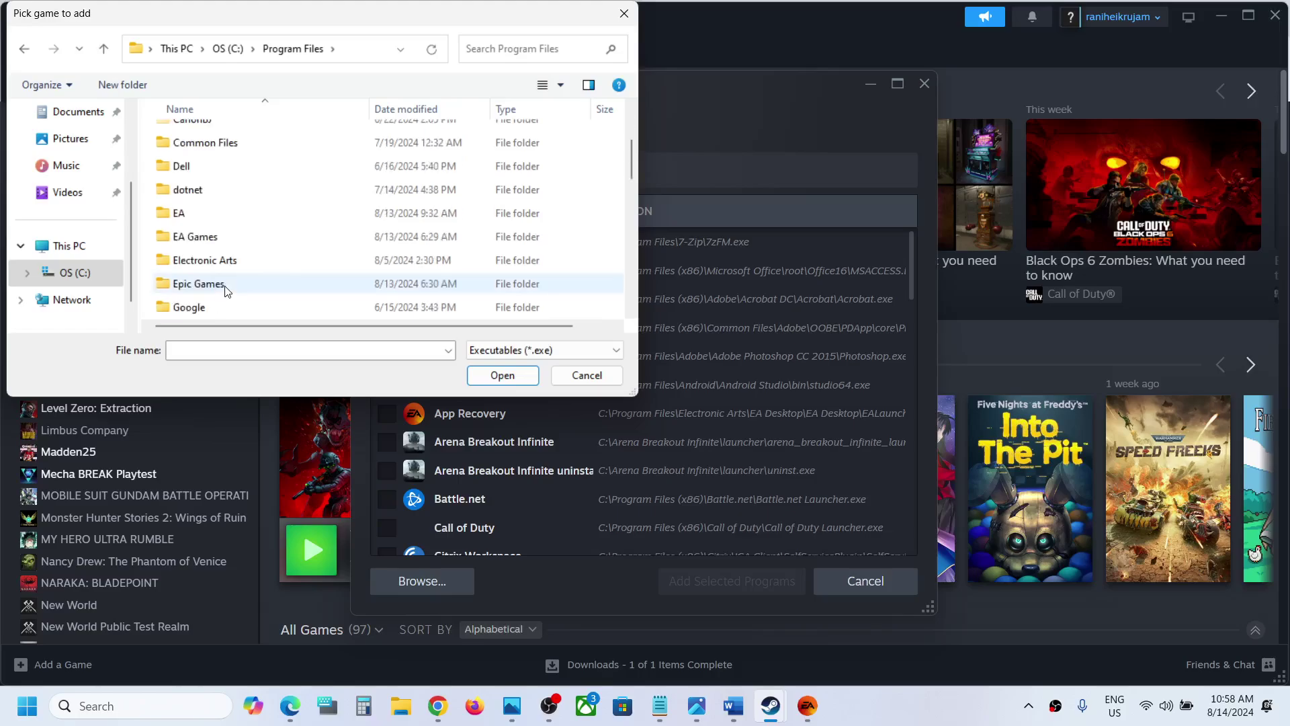
pyautogui.doubleClick(208, 237)
pyautogui.doubleClick(230, 136)
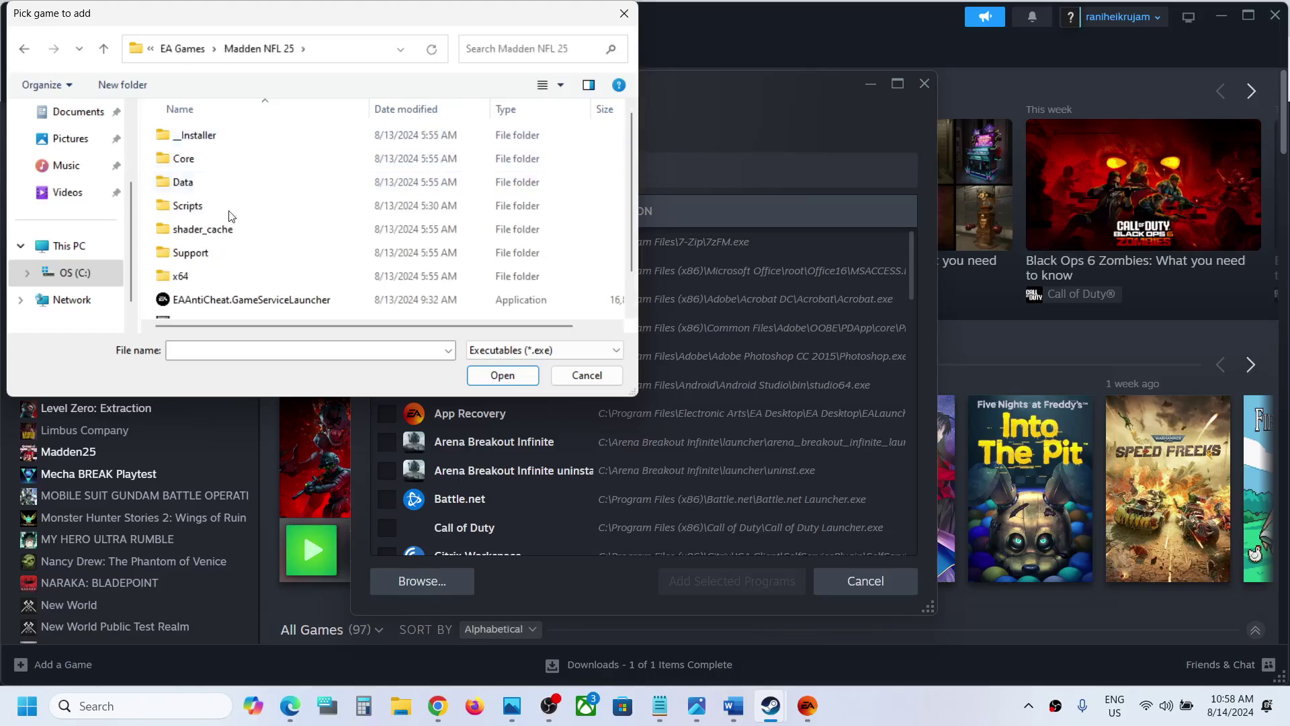
pyautogui.scroll(-1, 212, 247)
pyautogui.click(222, 289)
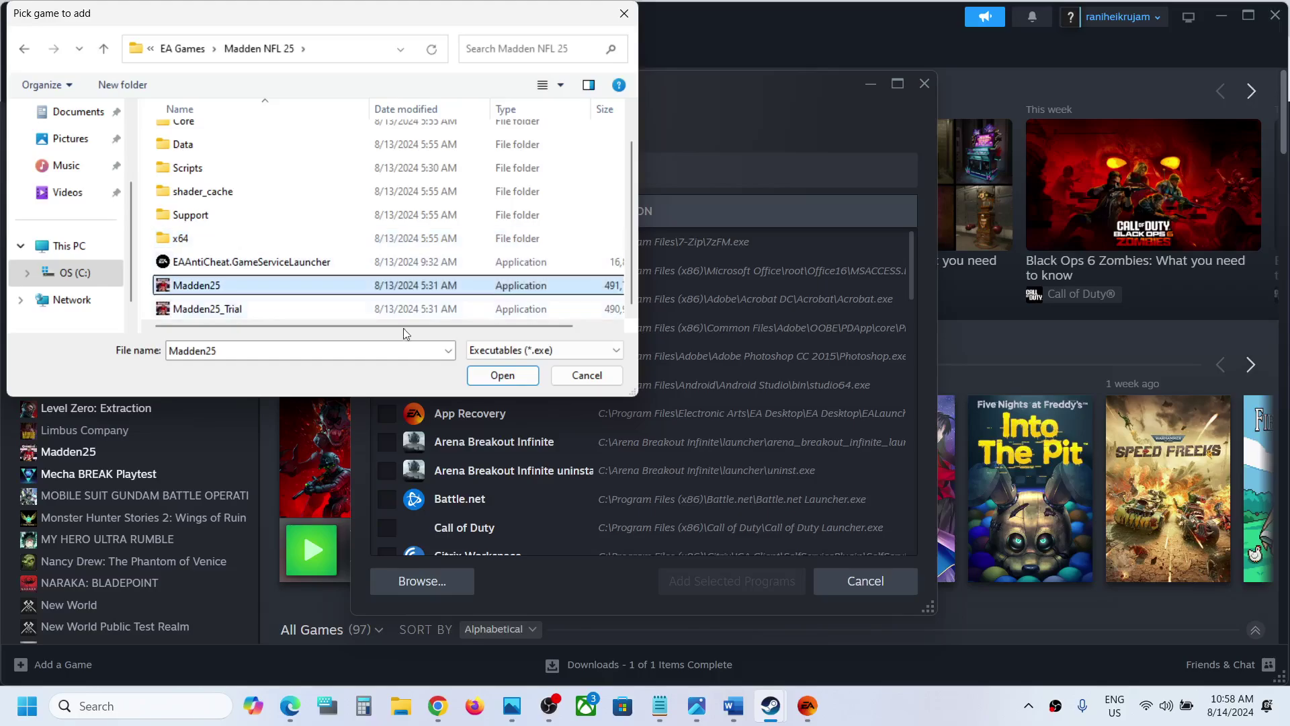
pyautogui.click(502, 376)
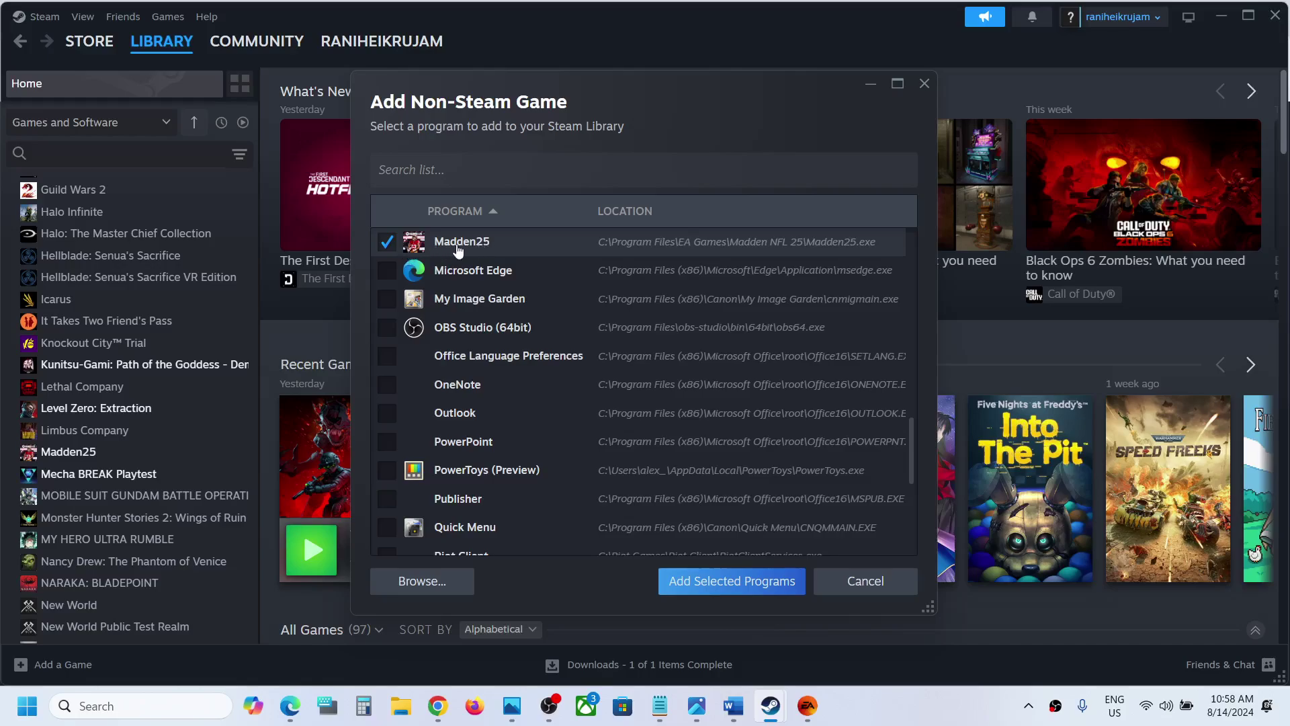
# Step: Add the ticked Madden25 to the library and jump to its Madden25 page
pyautogui.click(721, 583)
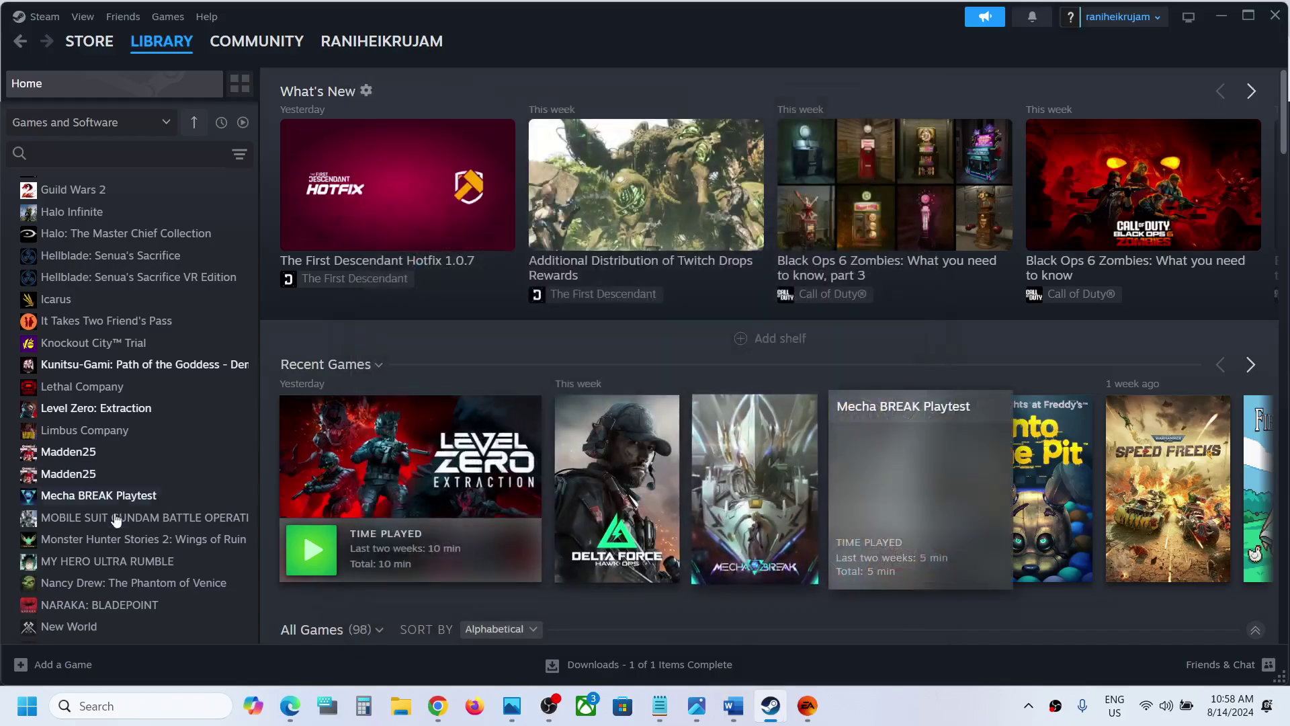
pyautogui.click(114, 518)
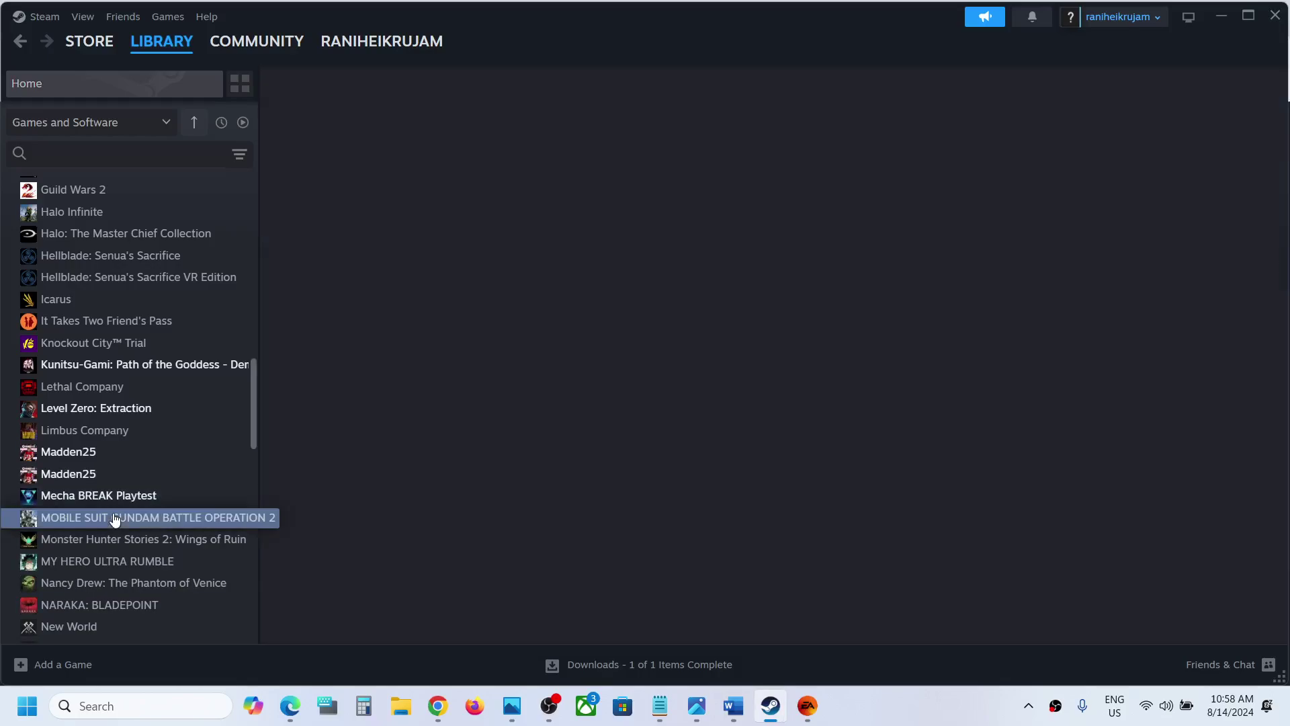
pyautogui.scroll(-3, 113, 513)
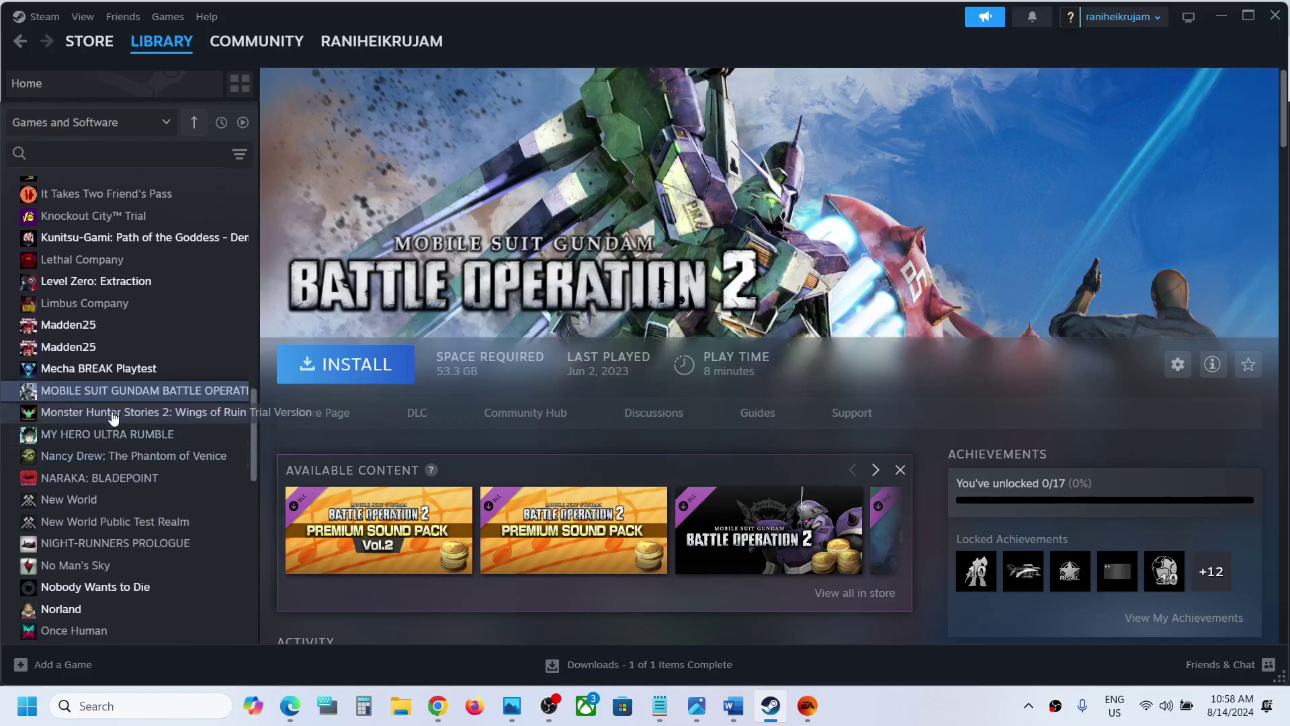
pyautogui.click(96, 501)
pyautogui.press('m')
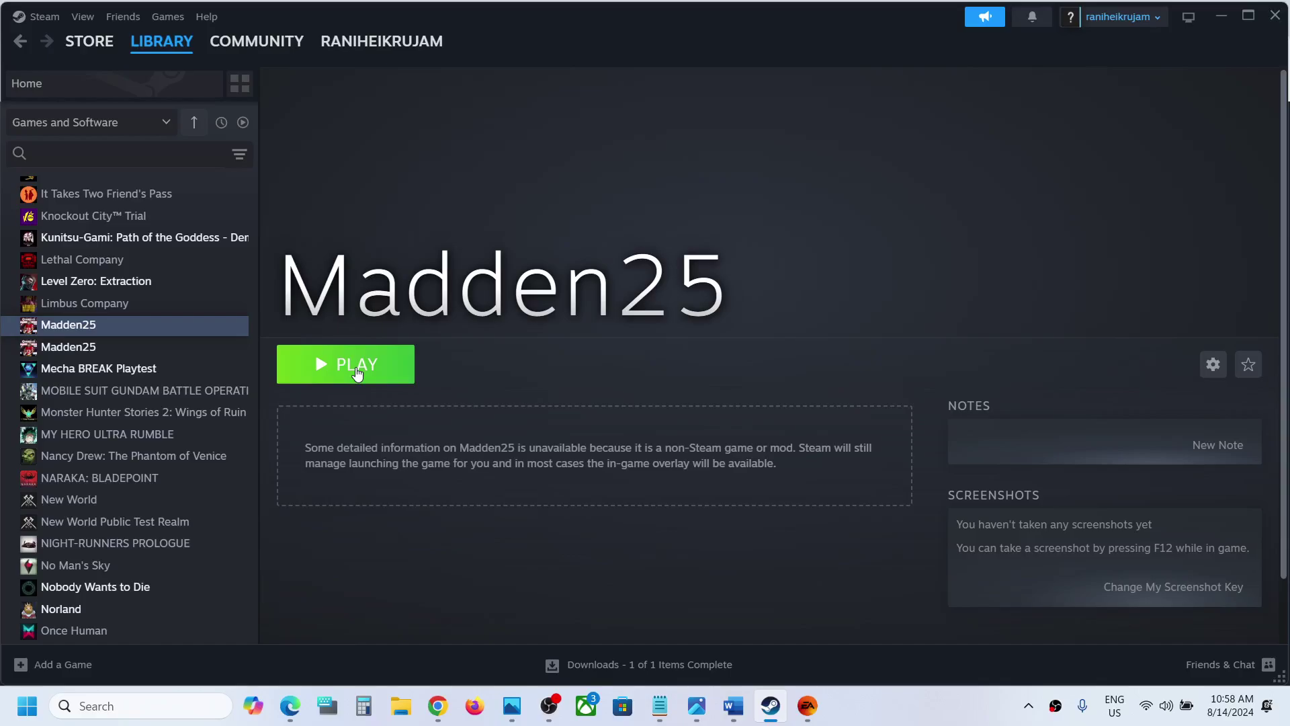
# Step: Mark the Add EA App step in the Word notes, then return to Steam's add-game options
pyautogui.click(733, 705)
pyautogui.scroll(-3, 399, 509)
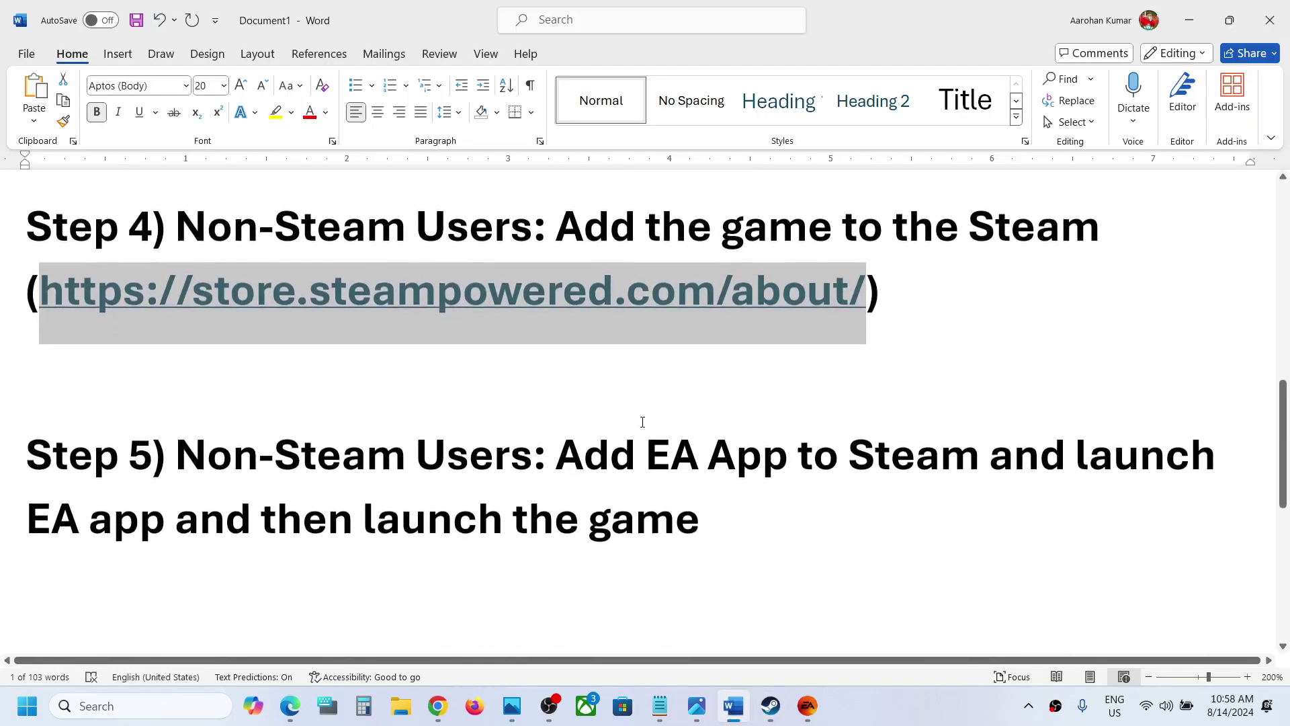
pyautogui.moveTo(569, 461); pyautogui.dragTo(756, 492)
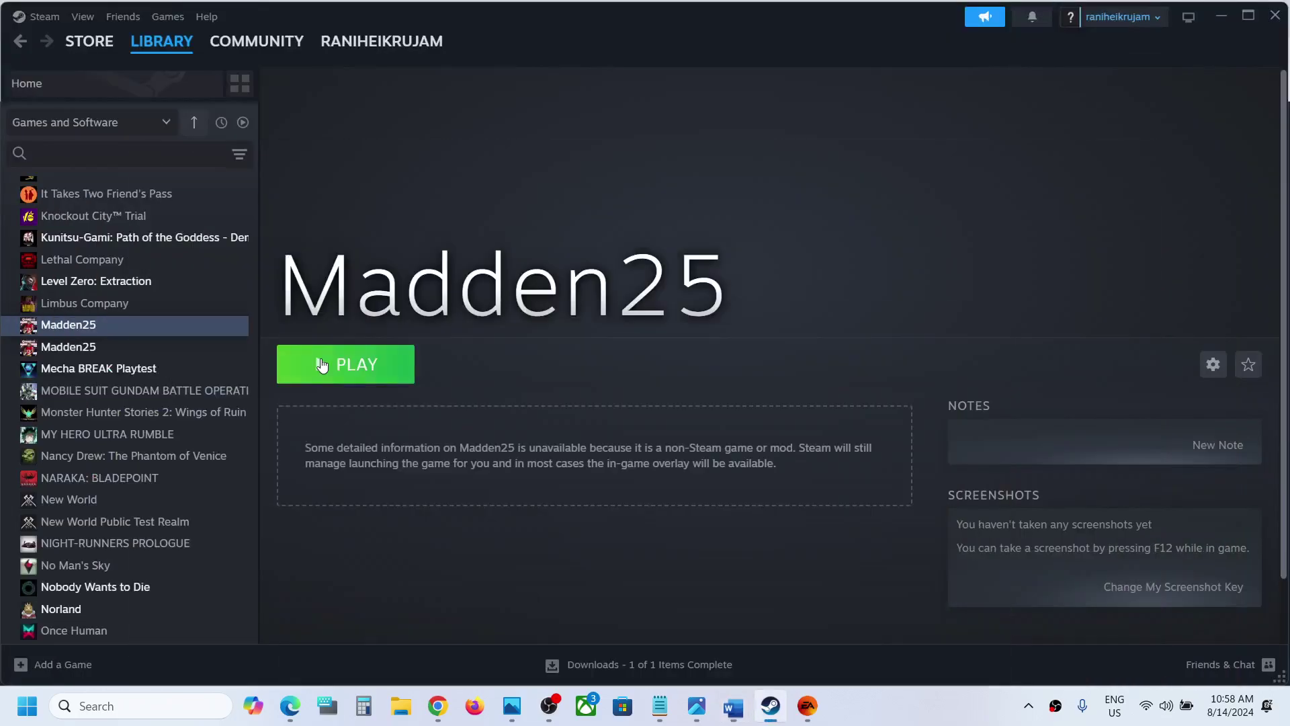
pyautogui.hotkey('alt', 'Tab')
pyautogui.click(42, 665)
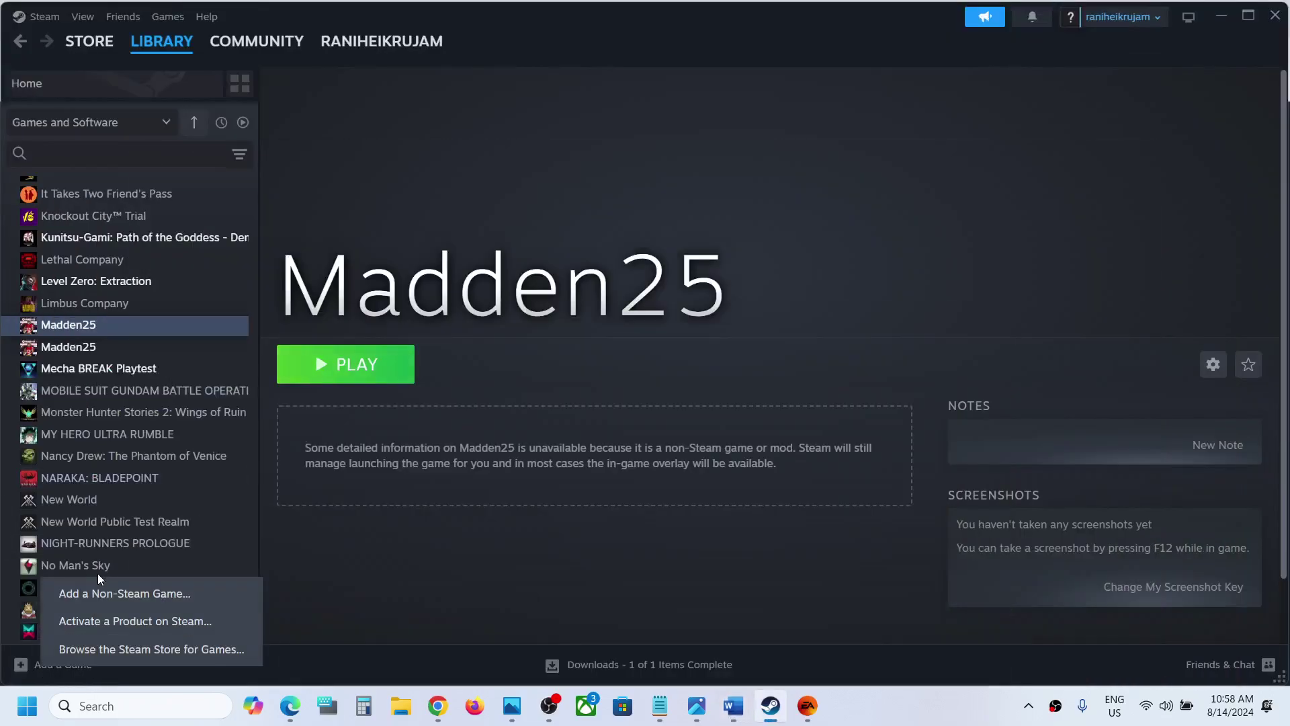
# Step: Browse for a non-Steam program, searching the C: drive and Program Files (x86)
pyautogui.click(92, 594)
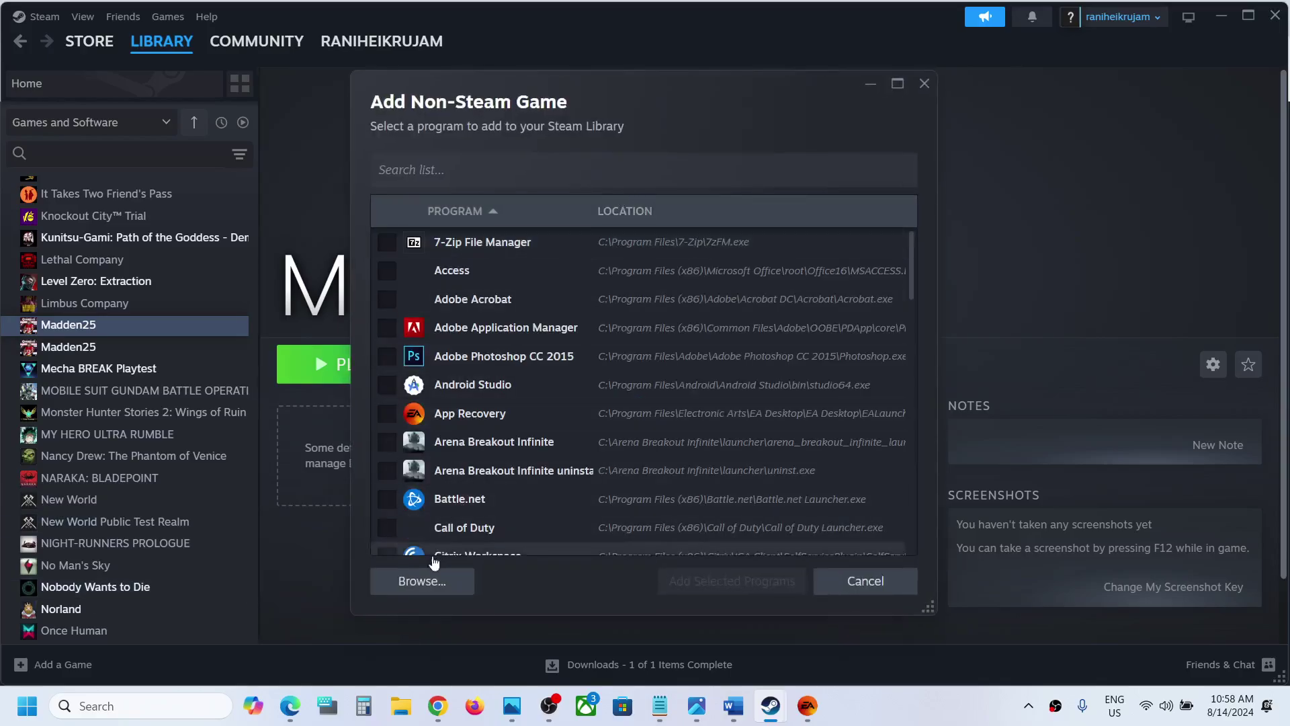
pyautogui.click(422, 581)
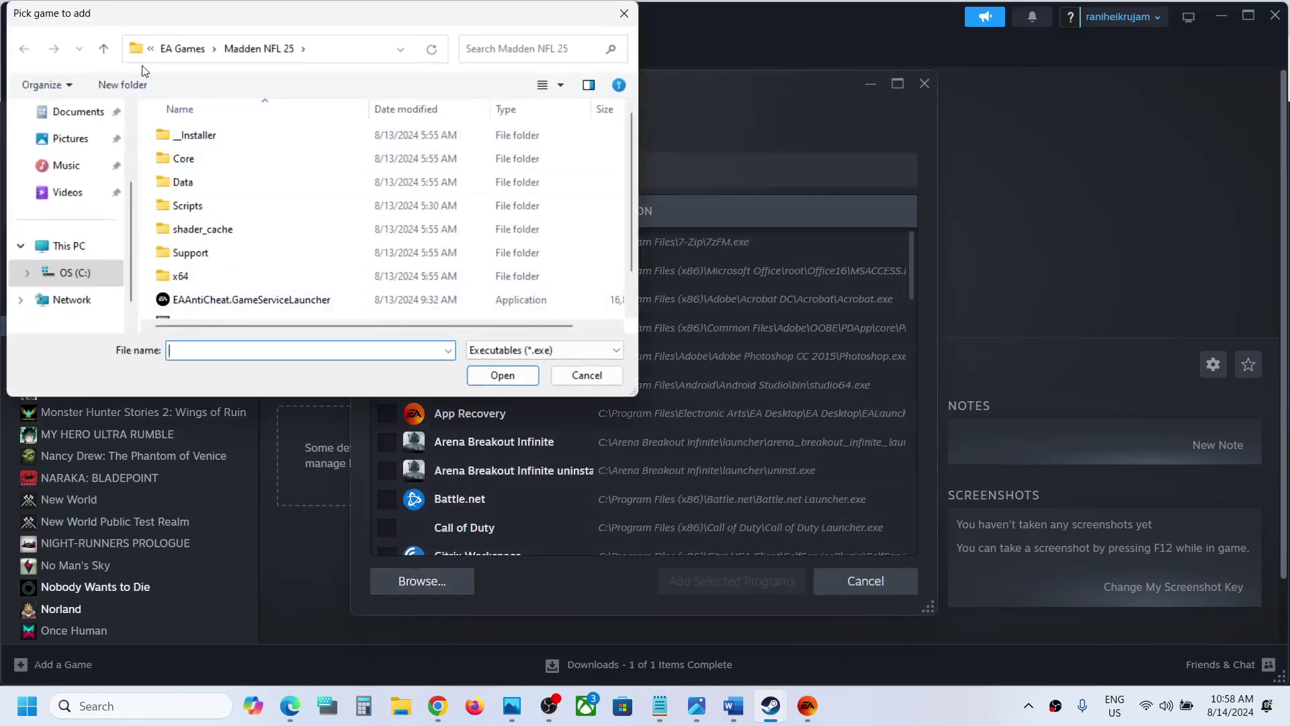
pyautogui.click(104, 50)
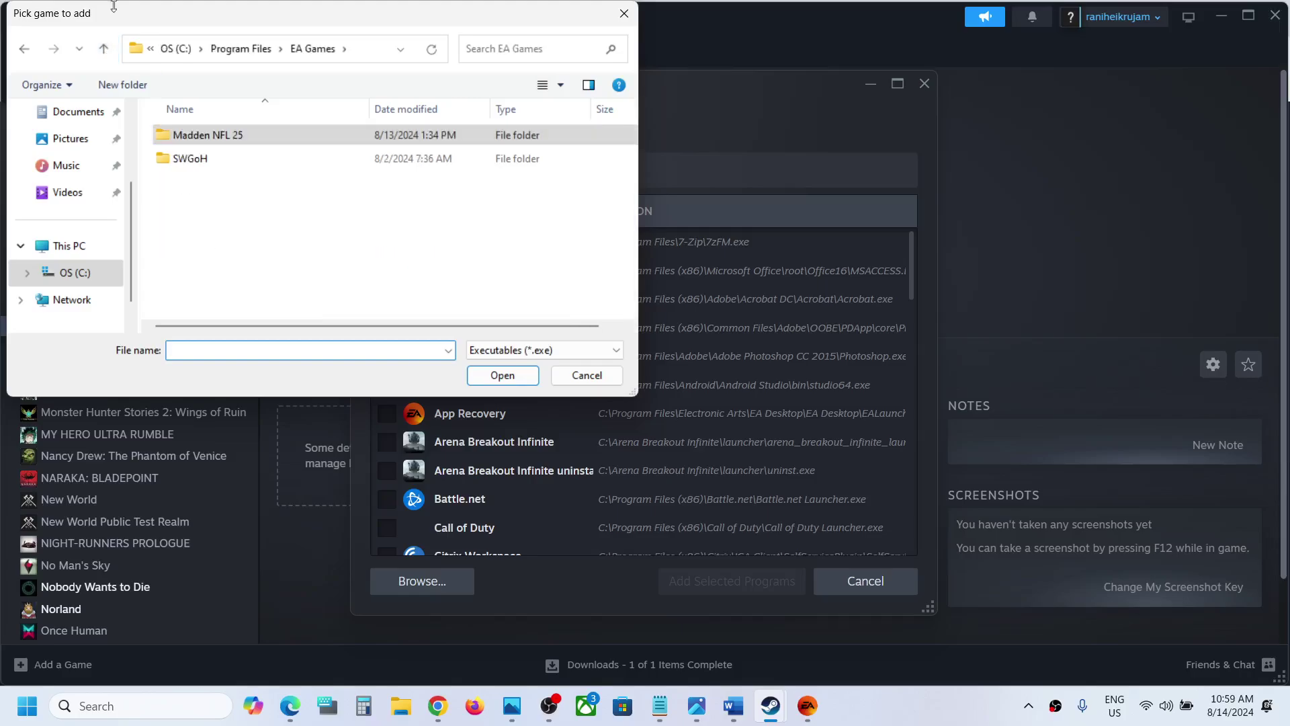
pyautogui.click(104, 51)
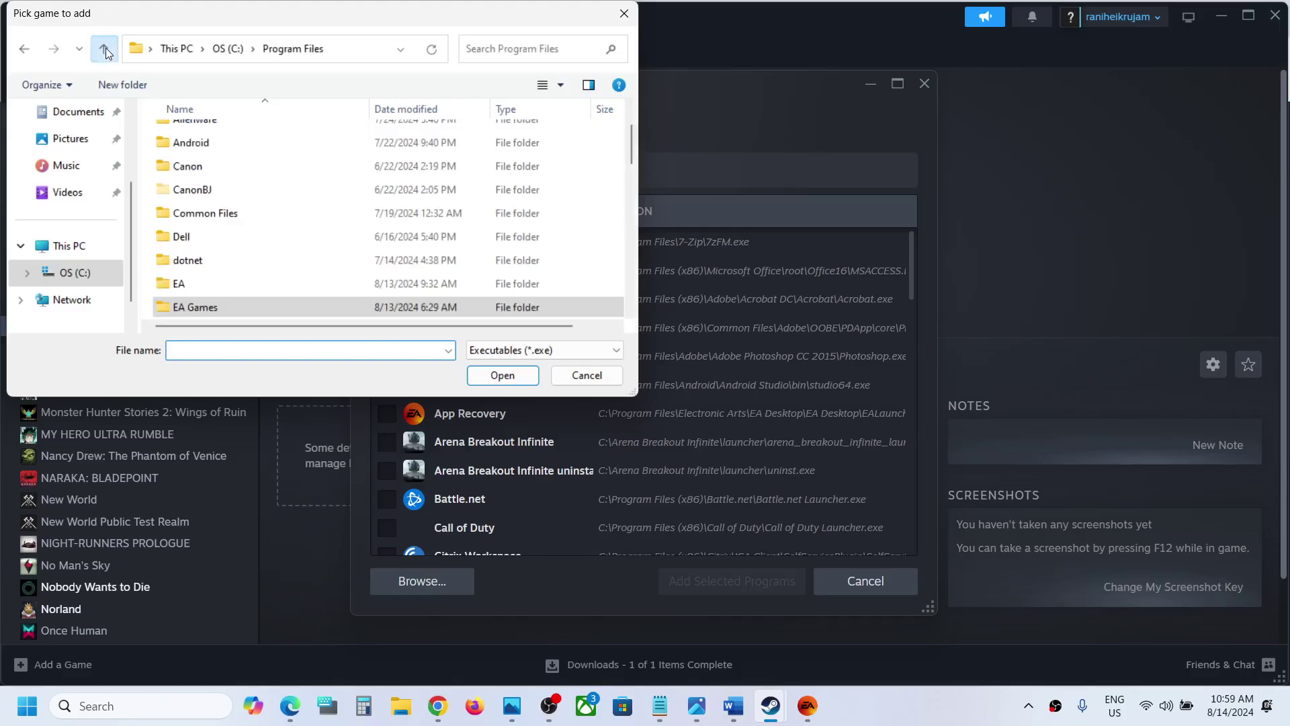
pyautogui.click(72, 272)
pyautogui.scroll(-2, 269, 242)
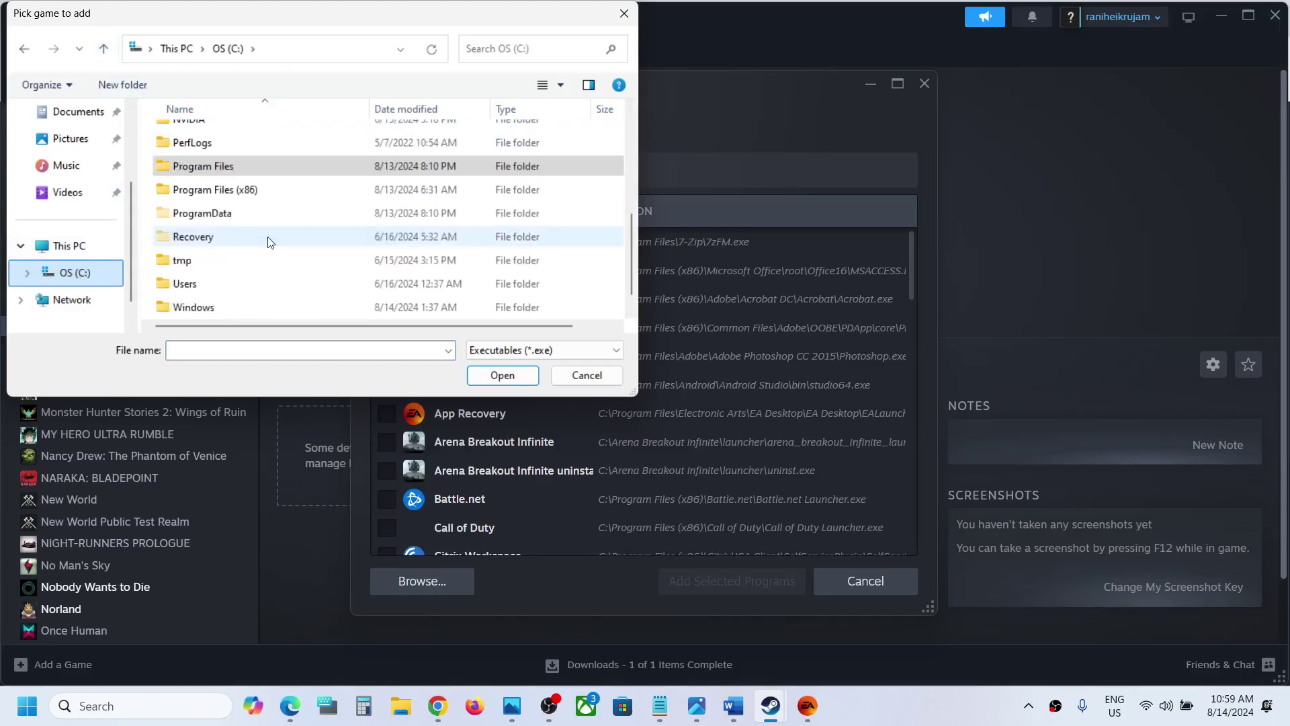
pyautogui.doubleClick(235, 191)
pyautogui.scroll(-2, 235, 190)
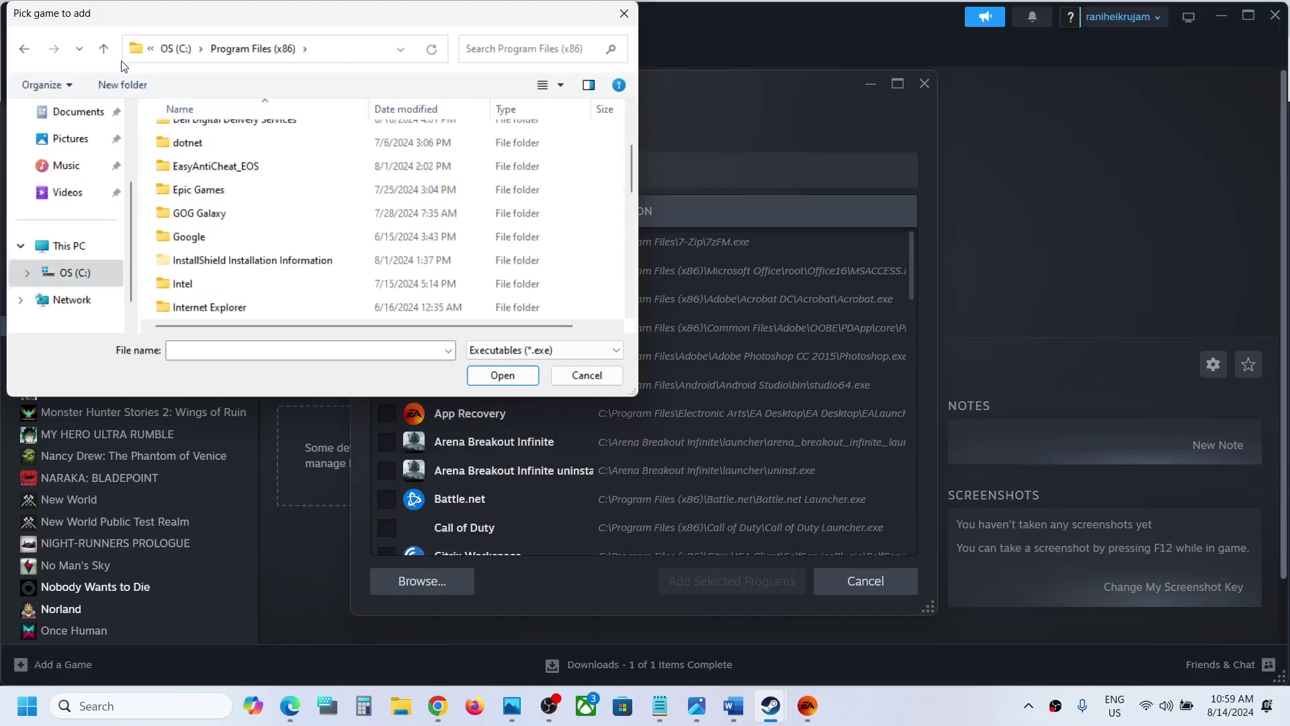
pyautogui.click(106, 47)
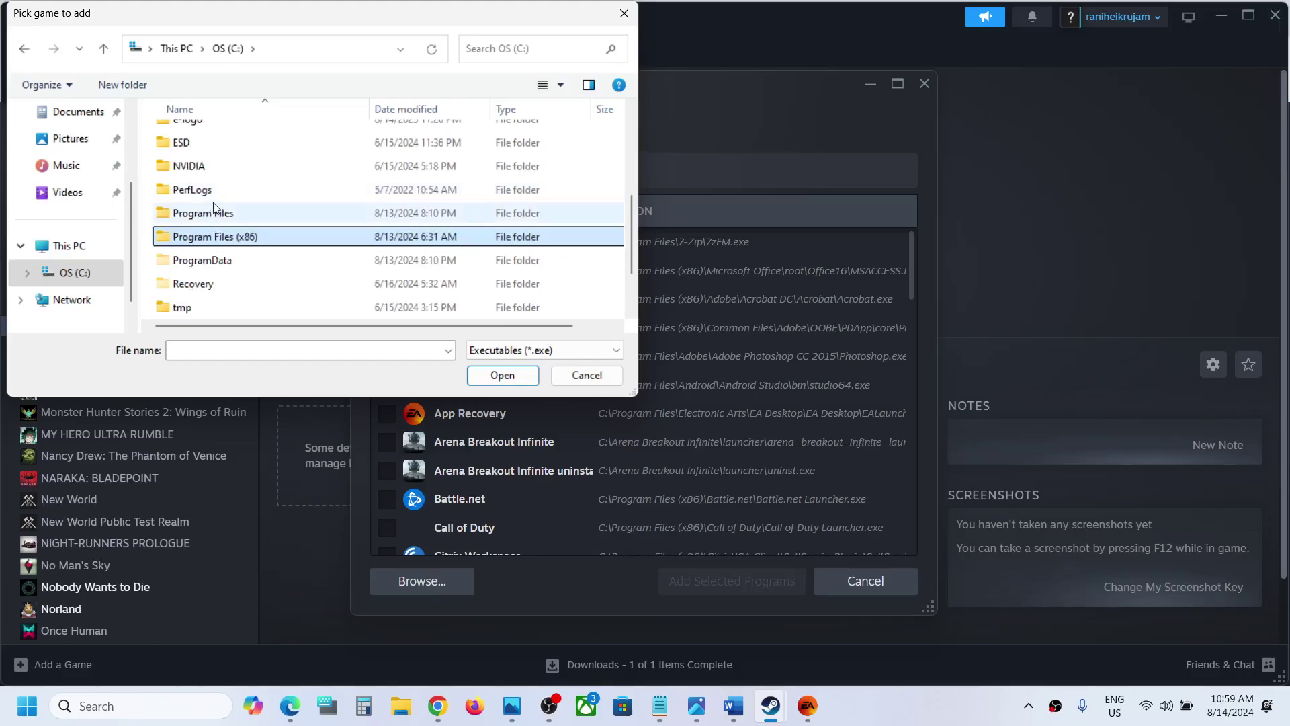
# Step: Pick EADesktop.exe from Program Files\Electronic Arts\EA Desktop and add it to the library
pyautogui.doubleClick(214, 213)
pyautogui.scroll(-3, 214, 202)
pyautogui.doubleClick(218, 194)
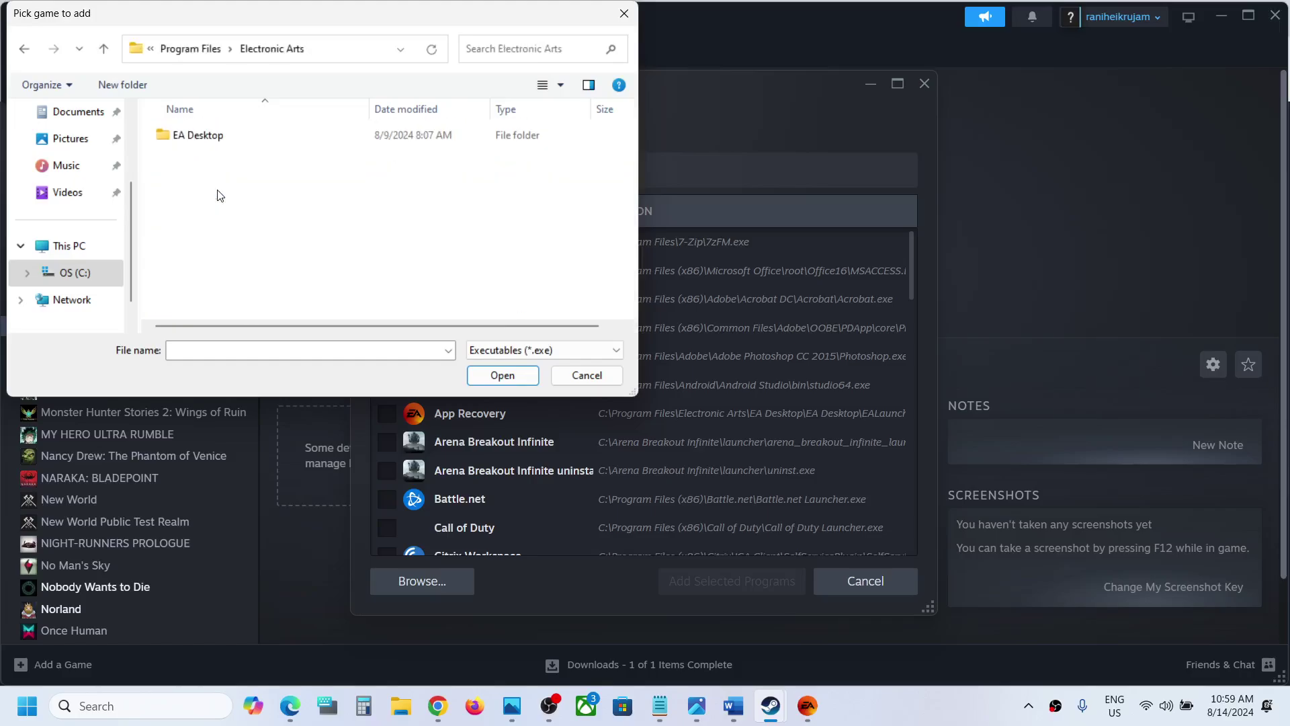
pyautogui.doubleClick(202, 135)
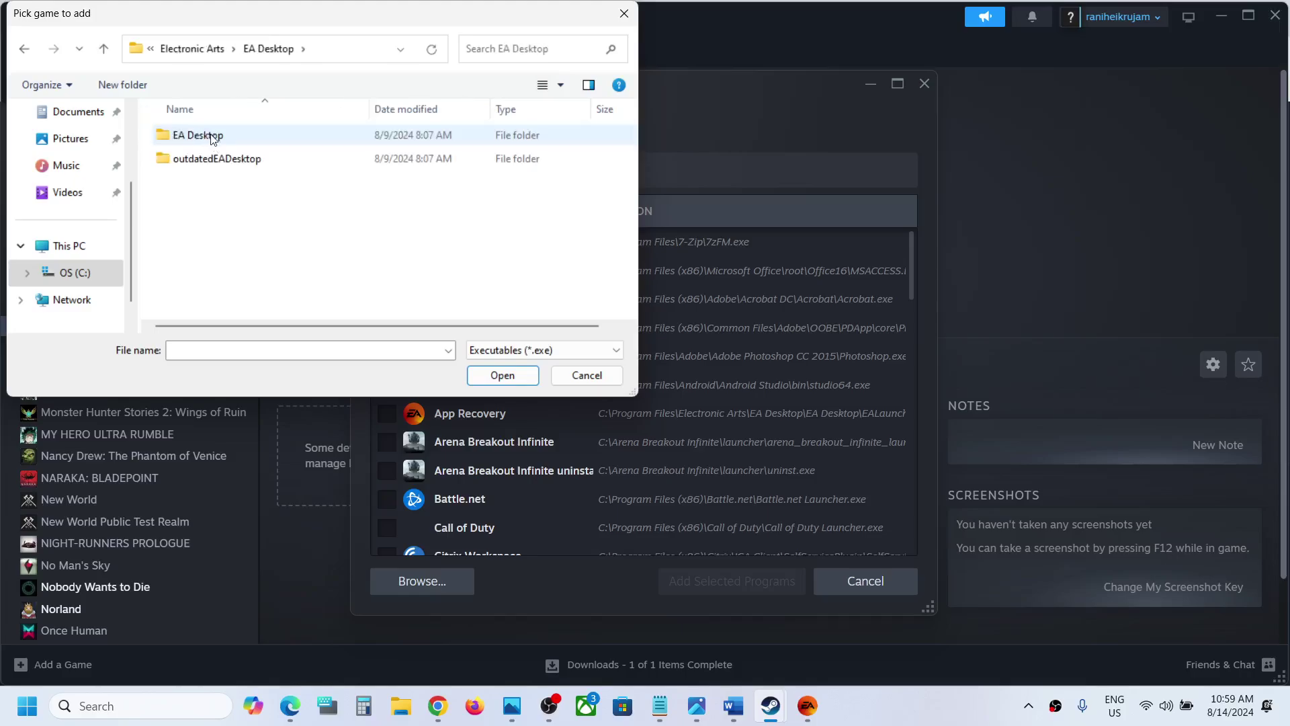
pyautogui.doubleClick(211, 136)
pyautogui.scroll(-5, 233, 250)
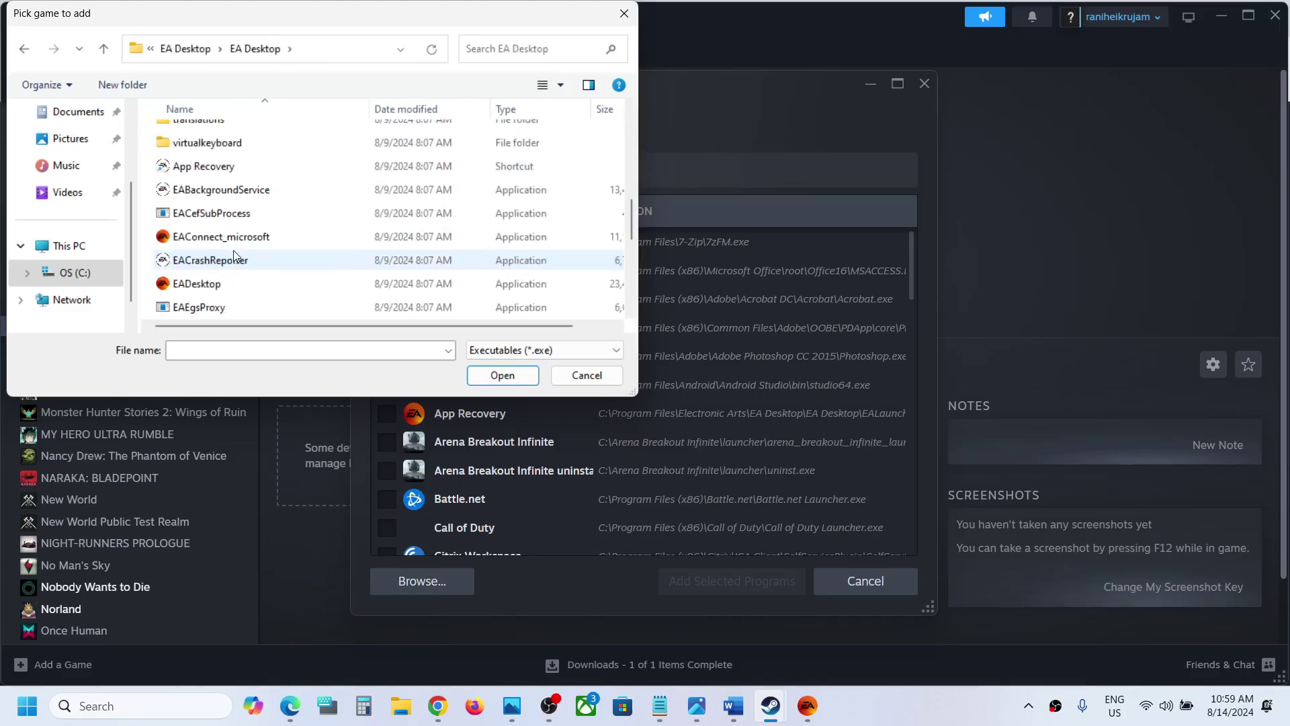
pyautogui.scroll(-1, 233, 250)
pyautogui.click(210, 214)
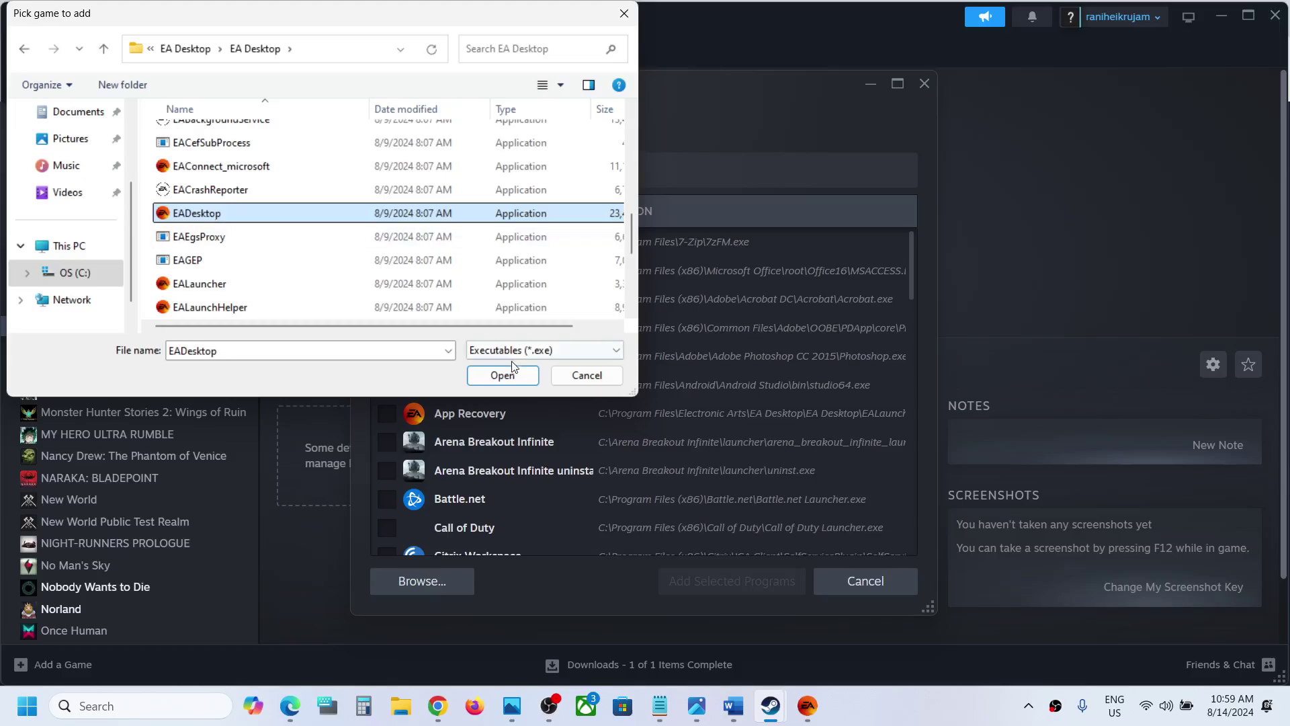
pyautogui.click(501, 380)
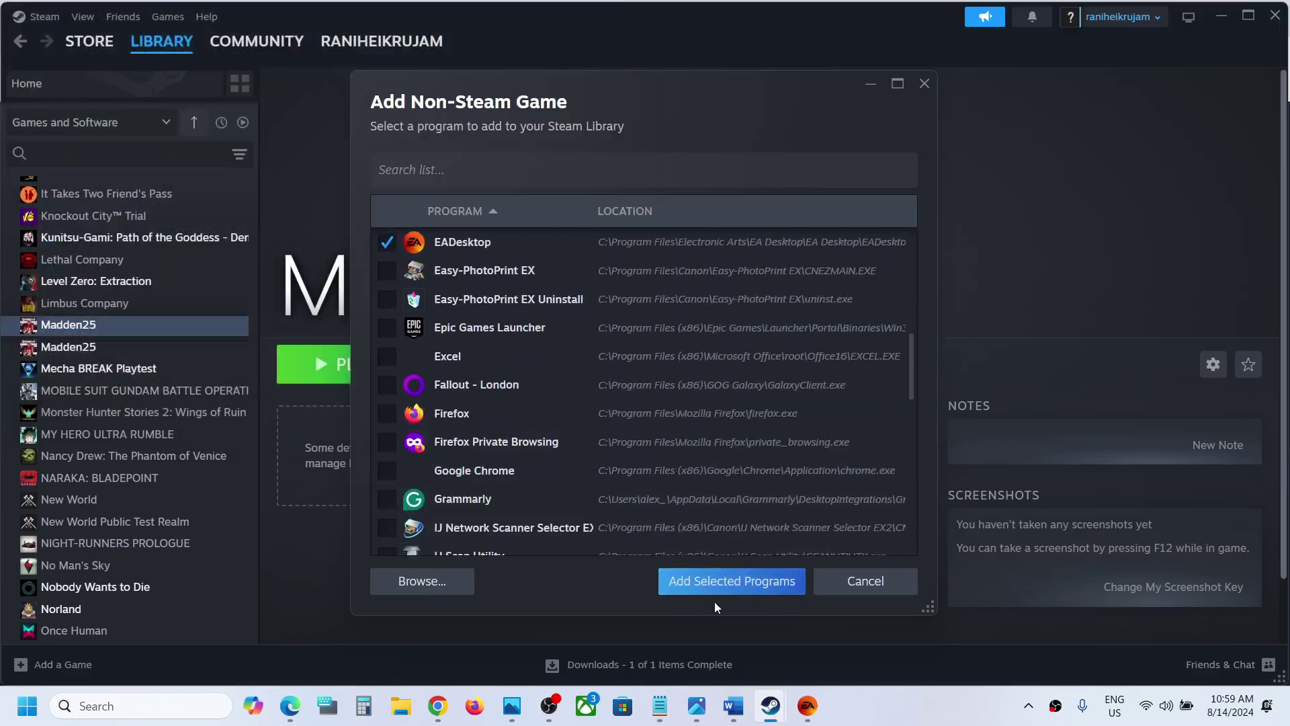
pyautogui.click(726, 590)
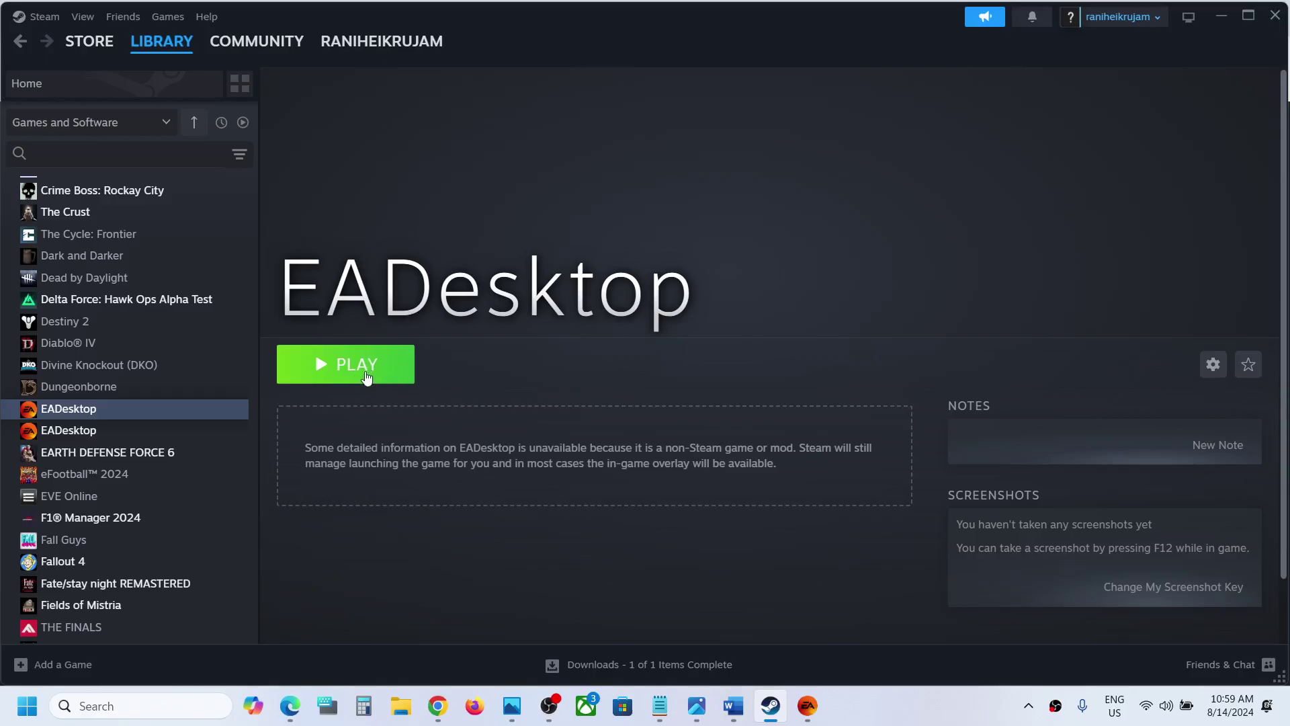
pyautogui.click(739, 702)
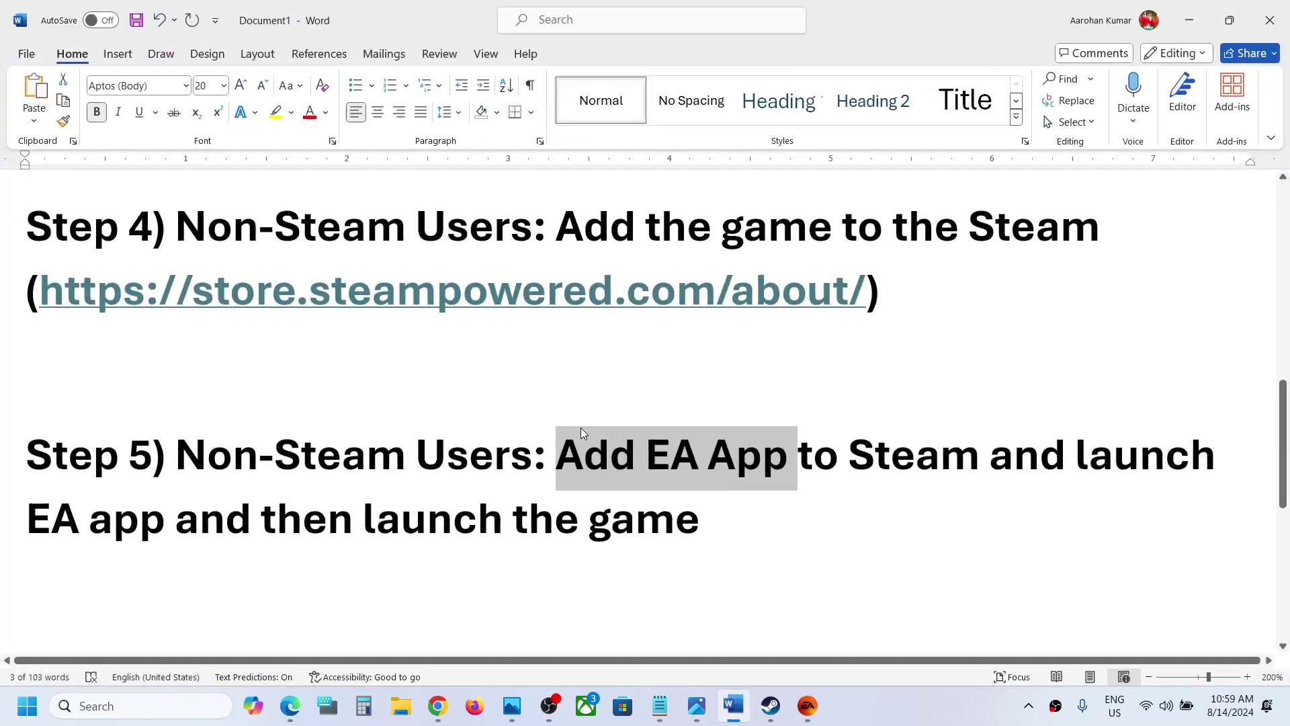
pyautogui.scroll(-3, 581, 429)
pyautogui.scroll(-1, 566, 431)
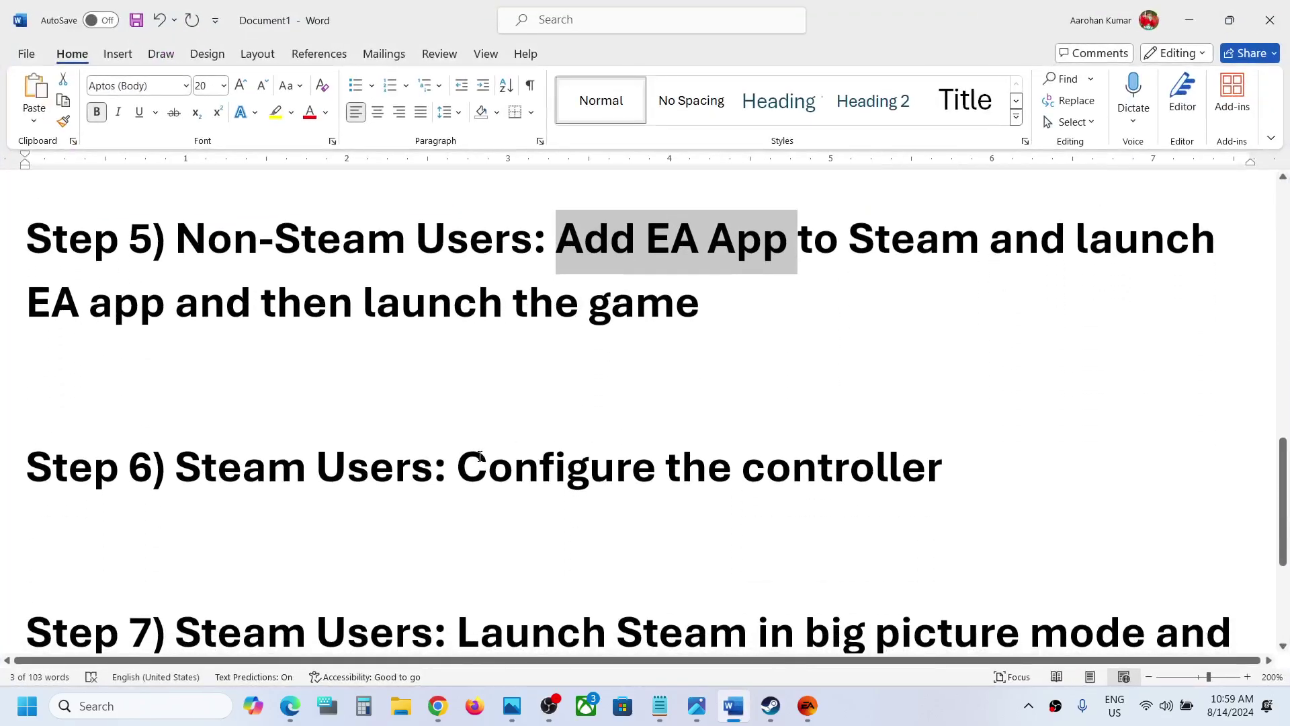
pyautogui.moveTo(476, 458); pyautogui.dragTo(943, 466)
pyautogui.click(770, 705)
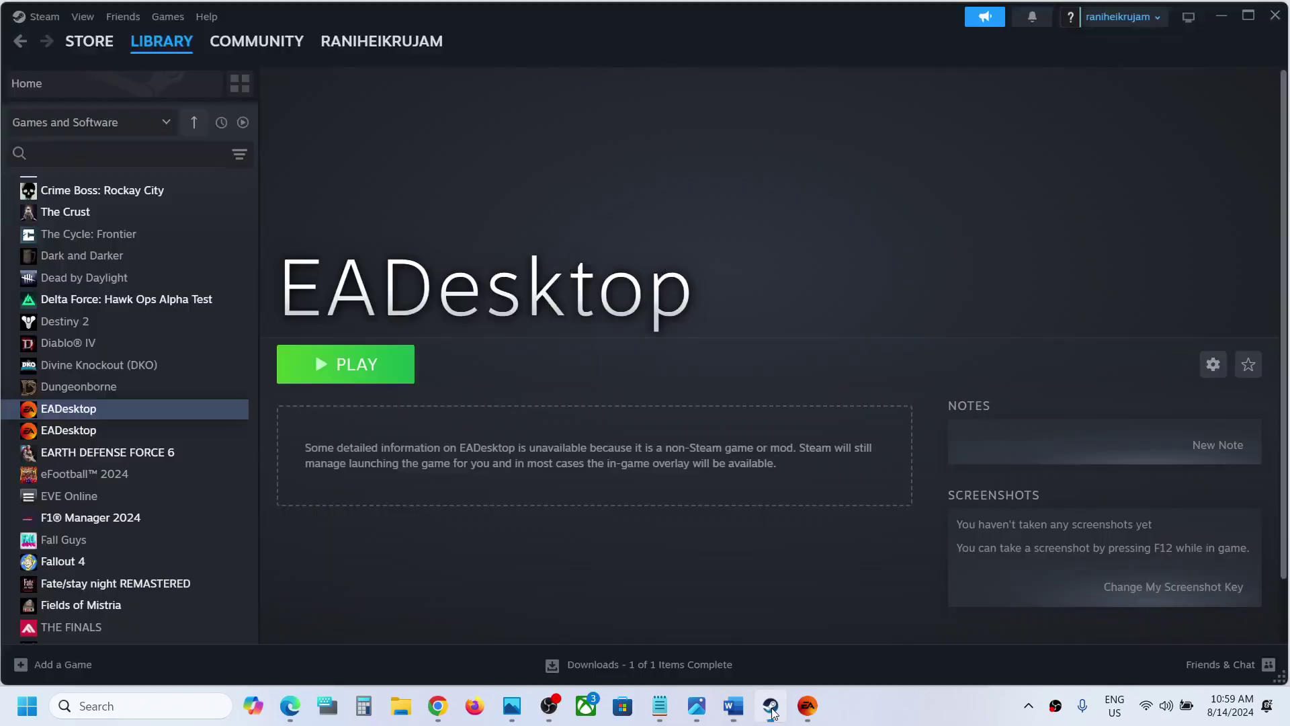
# Step: Open Steam's Controller settings and leave Steam Input for Xbox controllers switched off
pyautogui.click(41, 16)
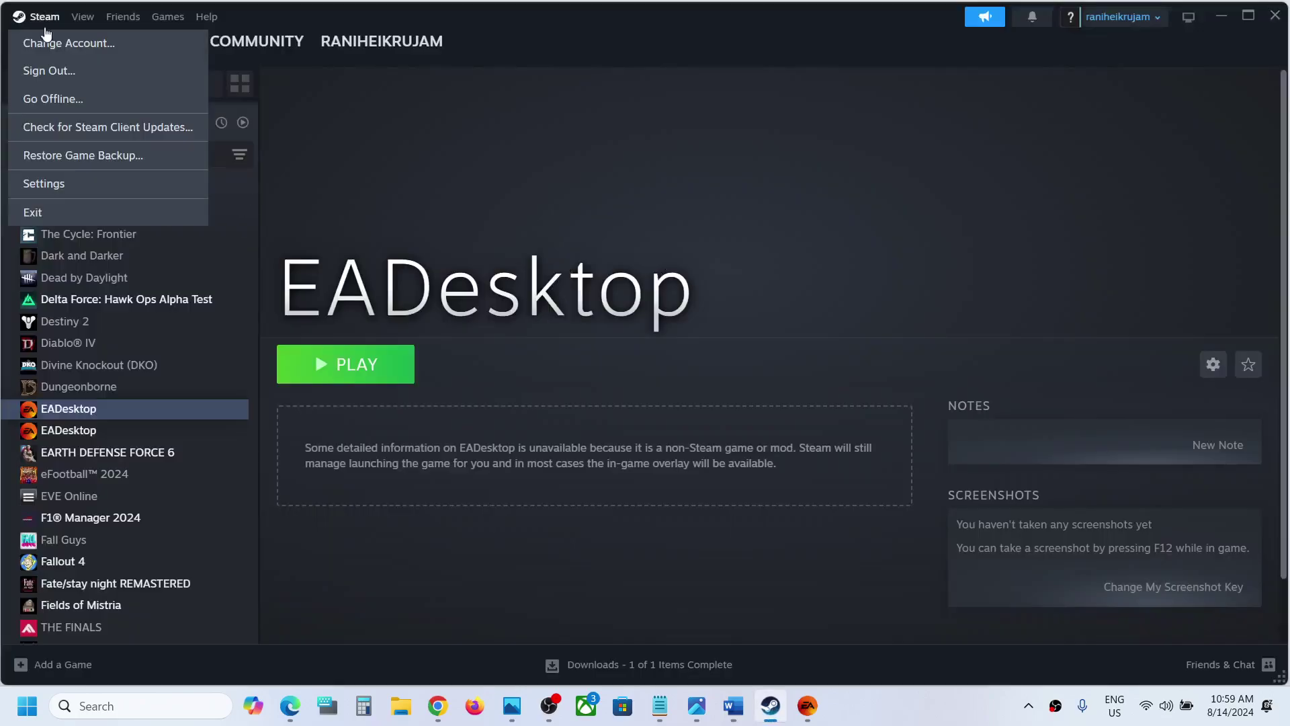
pyautogui.click(47, 186)
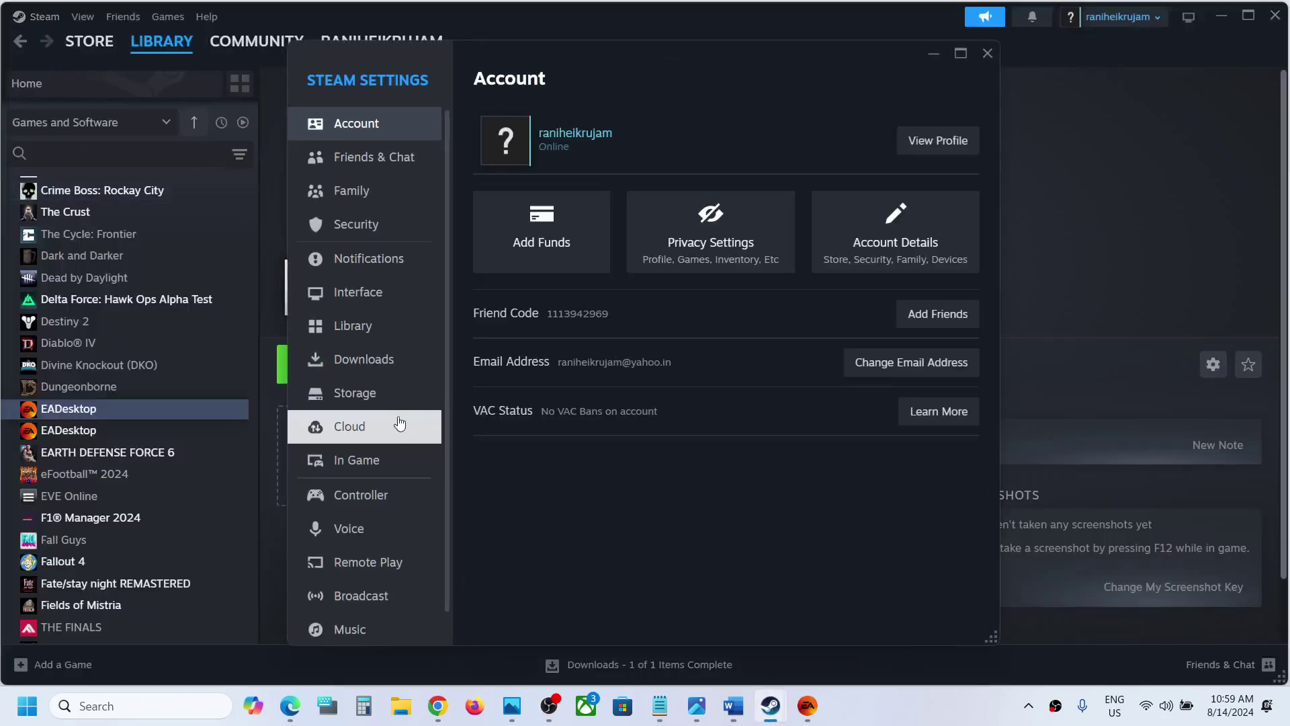
pyautogui.click(363, 497)
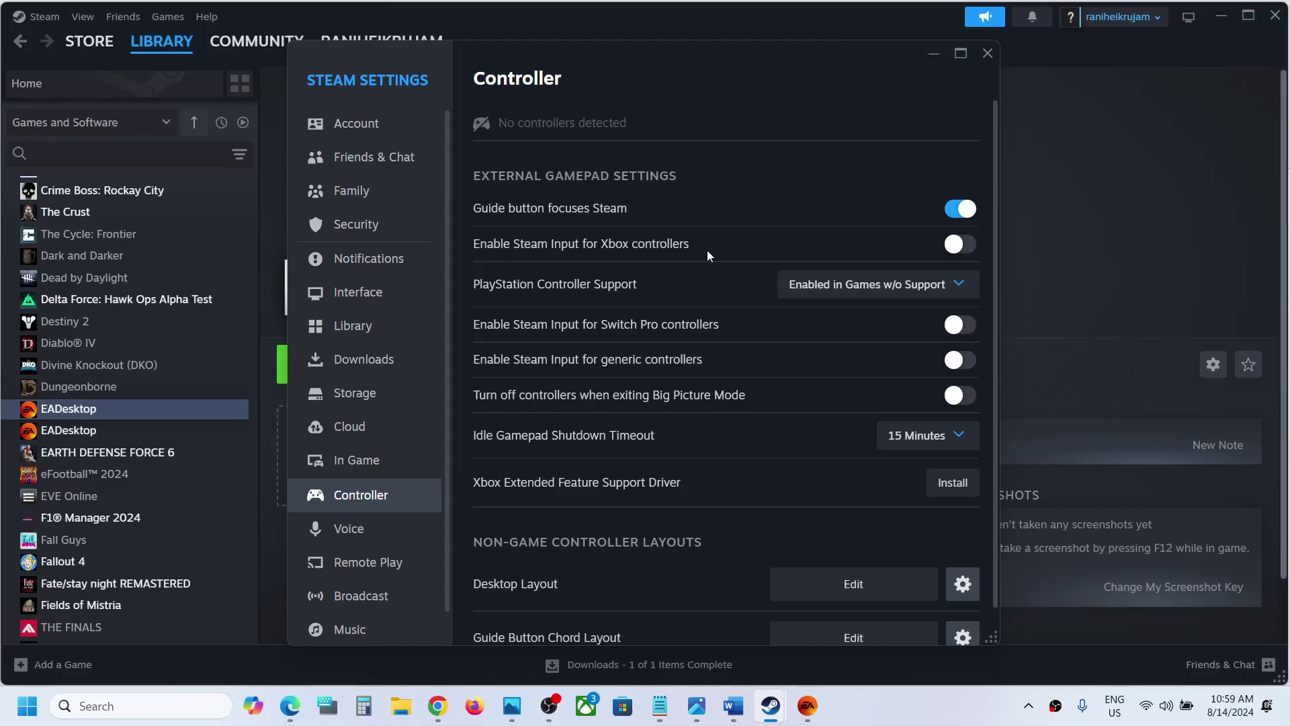
pyautogui.click(964, 254)
pyautogui.click(955, 250)
# Step: Keep PlayStation Controller Support at Enabled in Games w/o Support
pyautogui.click(909, 296)
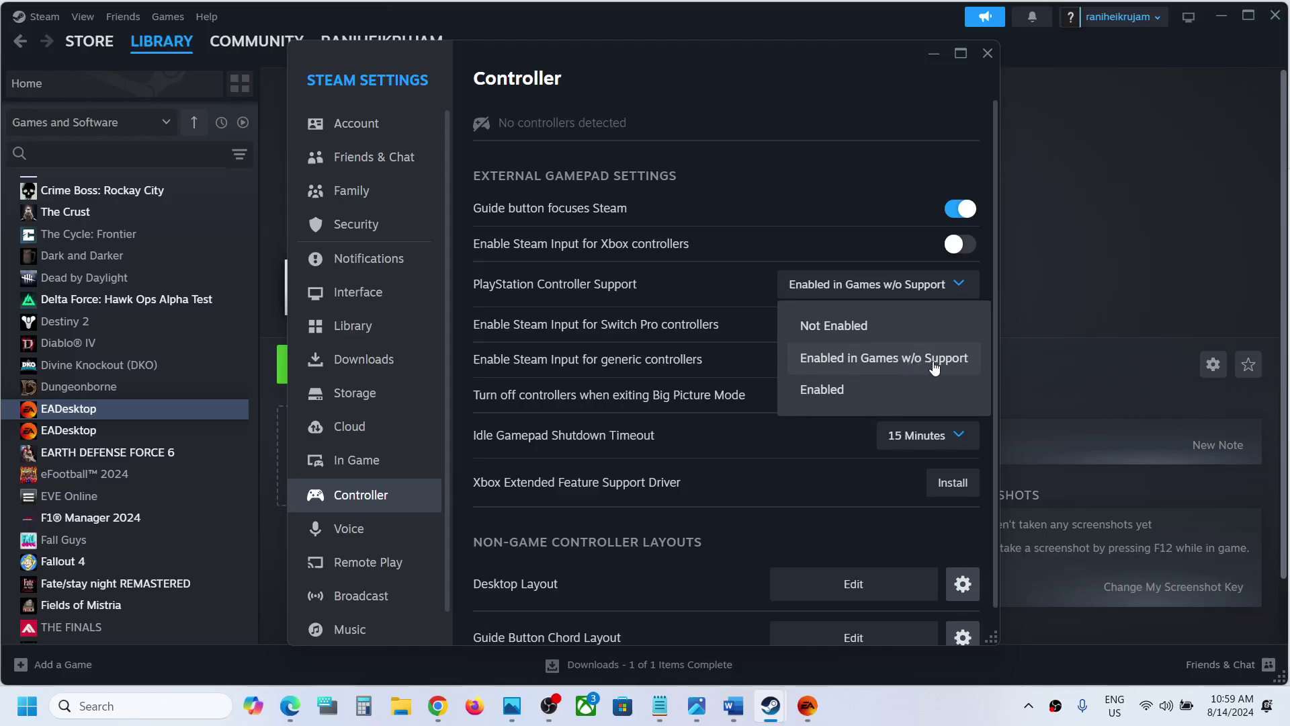
pyautogui.click(904, 365)
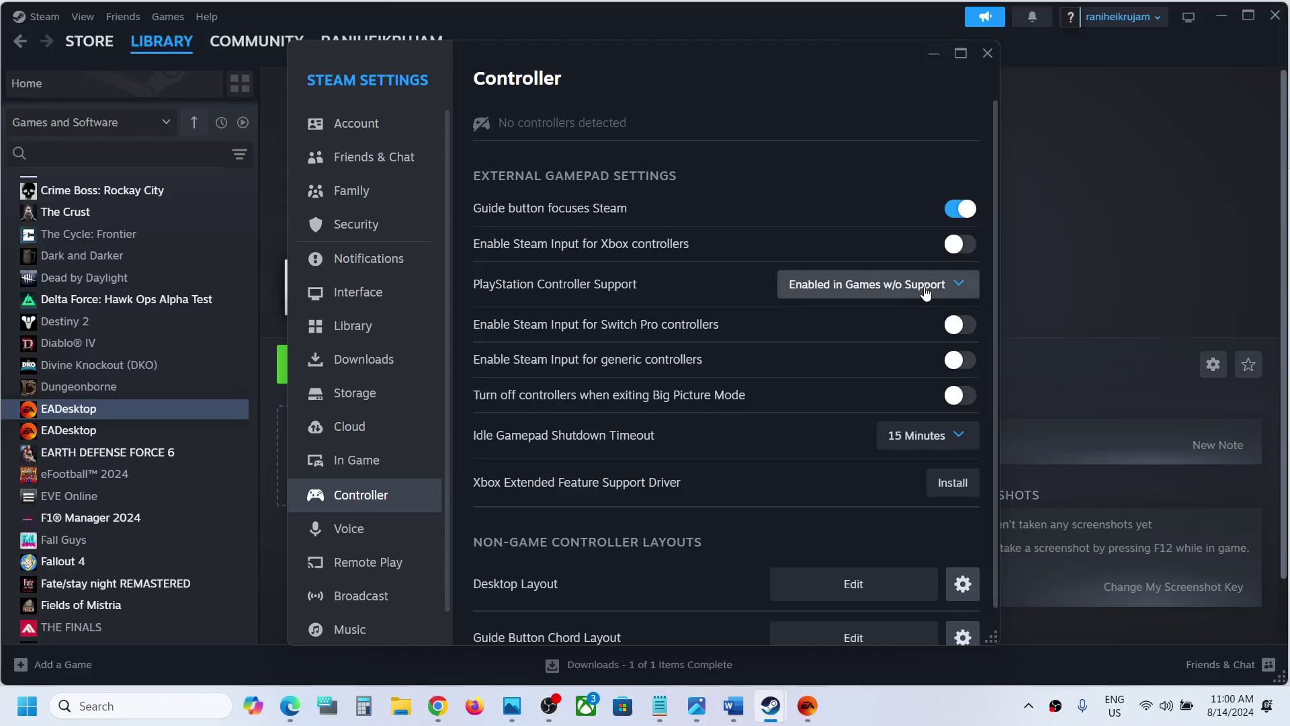
pyautogui.click(925, 291)
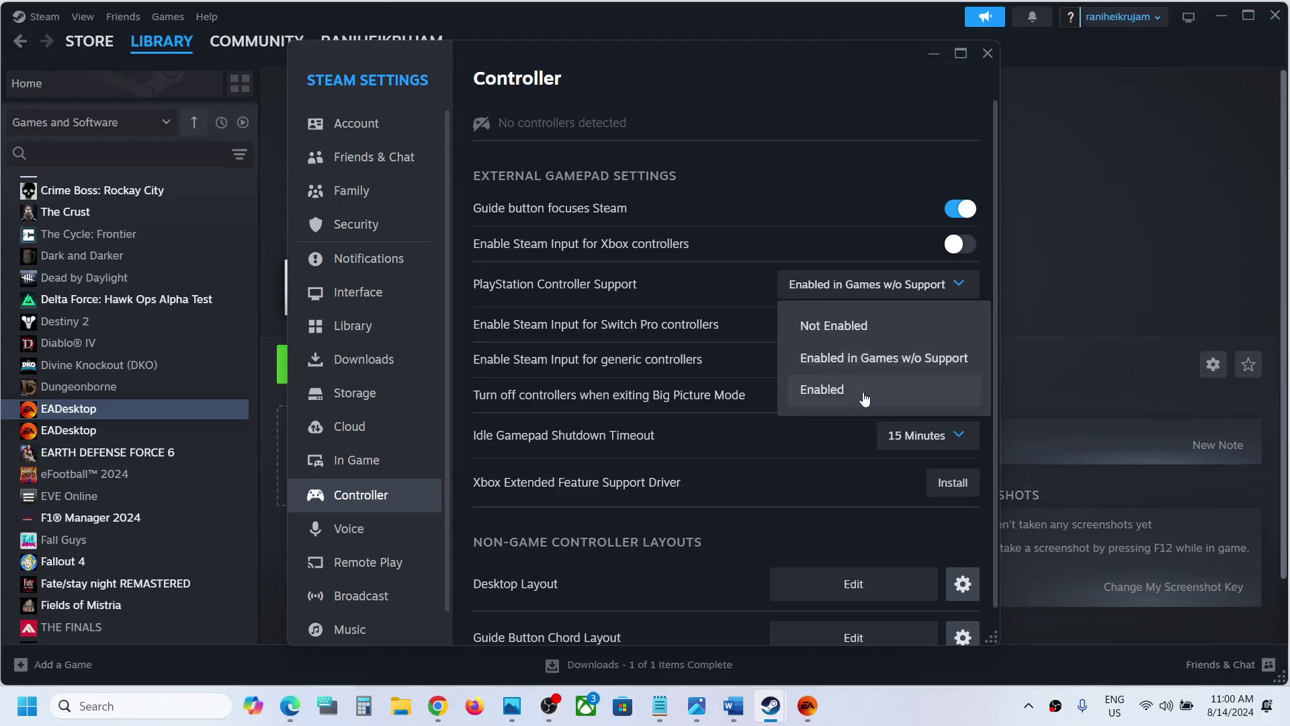
pyautogui.click(841, 251)
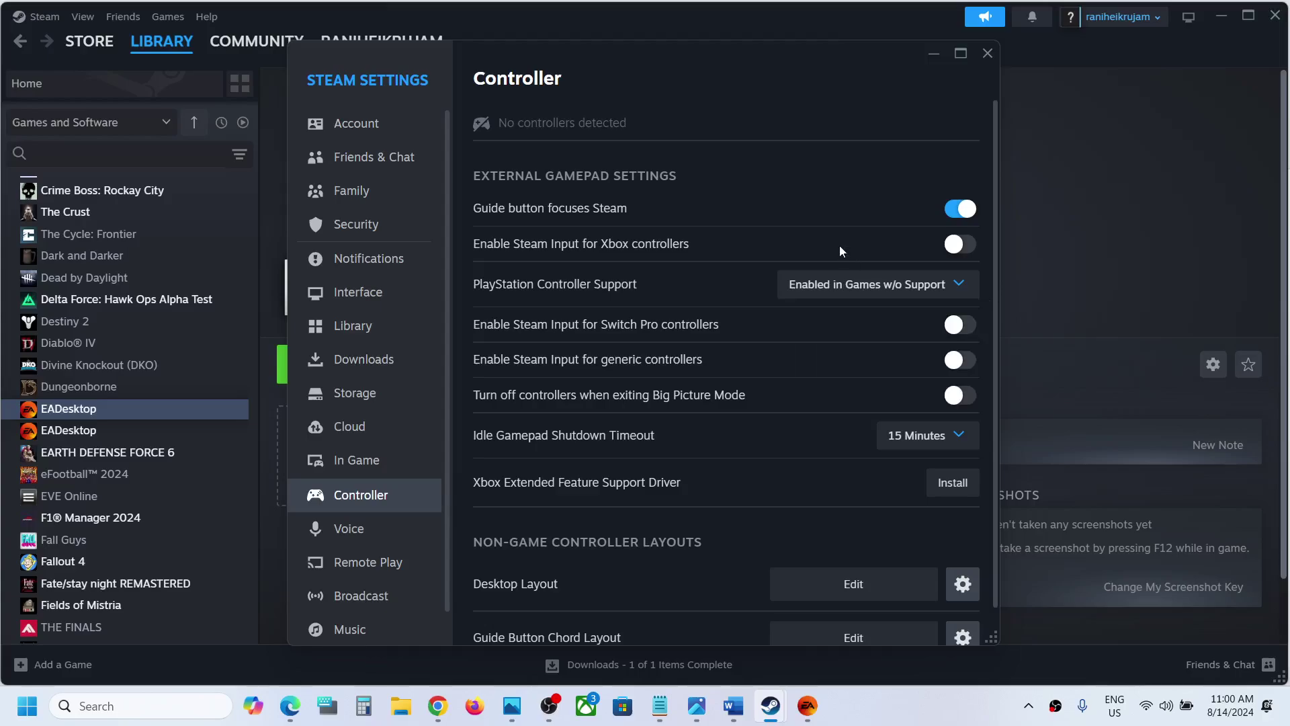
# Step: Close Steam's settings and mark the Step 7 Big Picture instruction in the Word notes
pyautogui.click(986, 52)
pyautogui.click(734, 707)
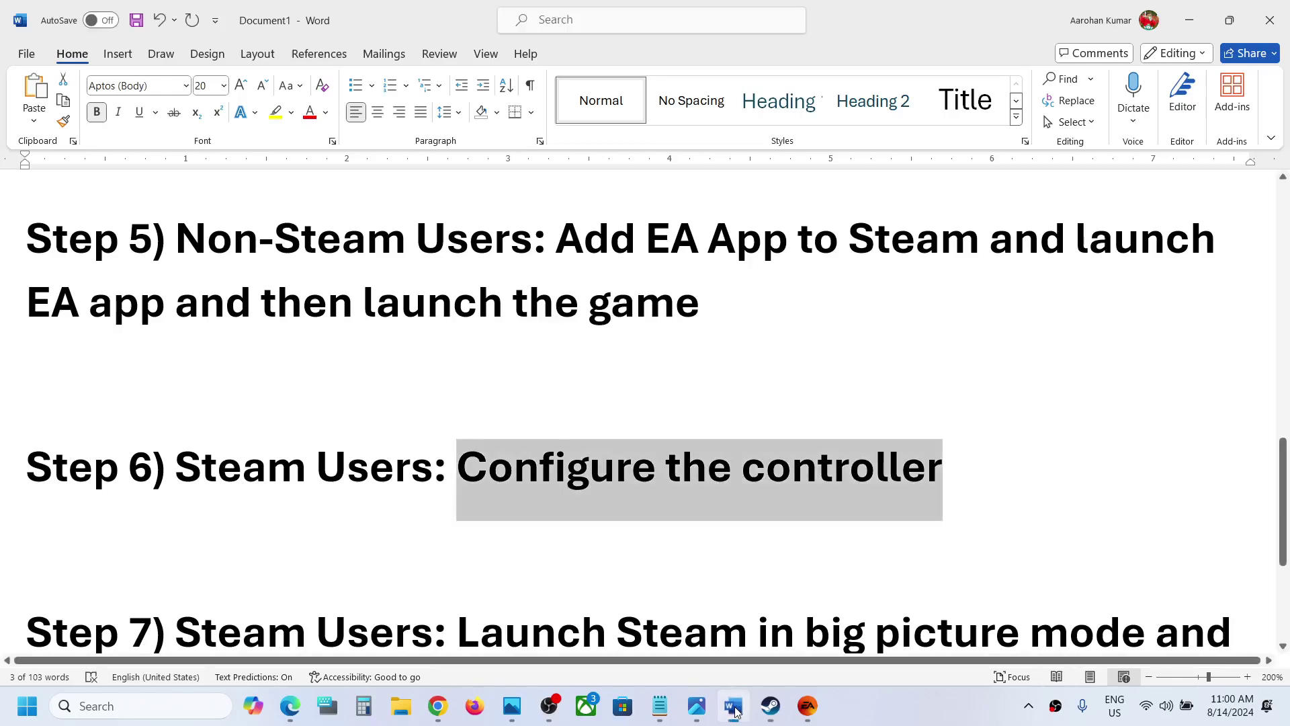
pyautogui.scroll(-3, 529, 504)
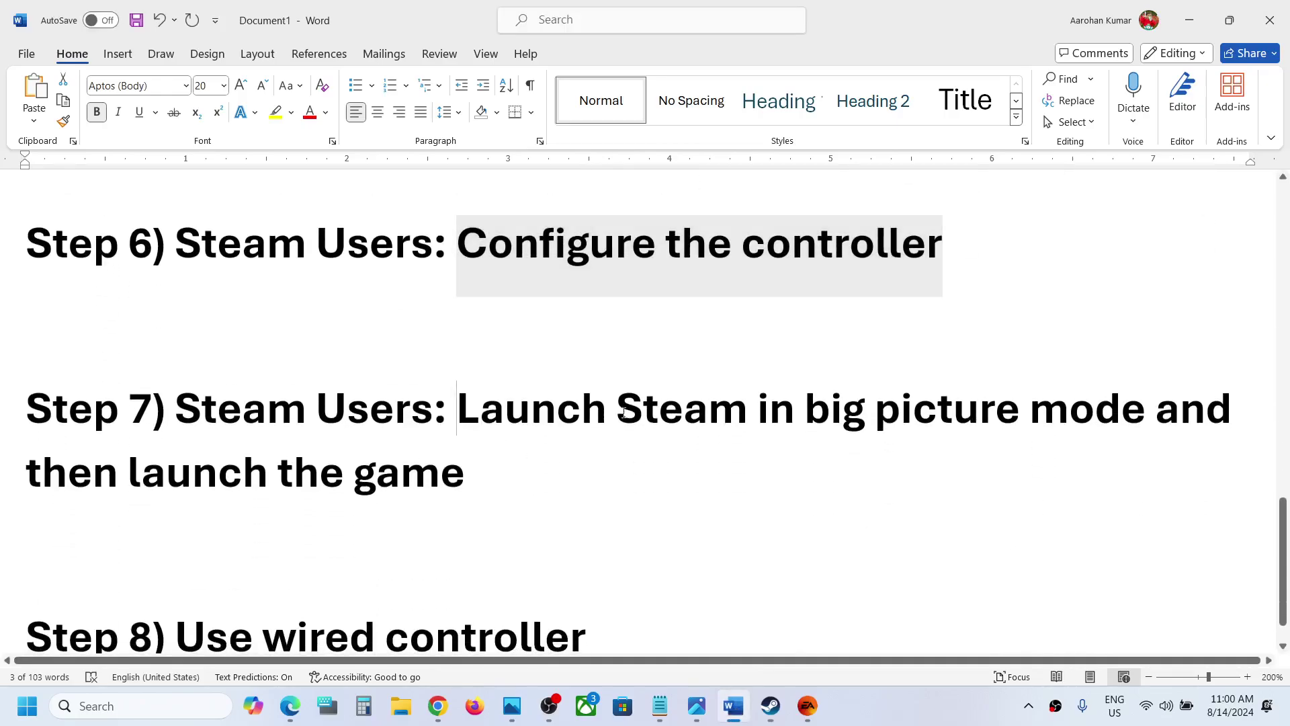
pyautogui.keyDown('shift'); pyautogui.click(793, 508); pyautogui.keyUp('shift')
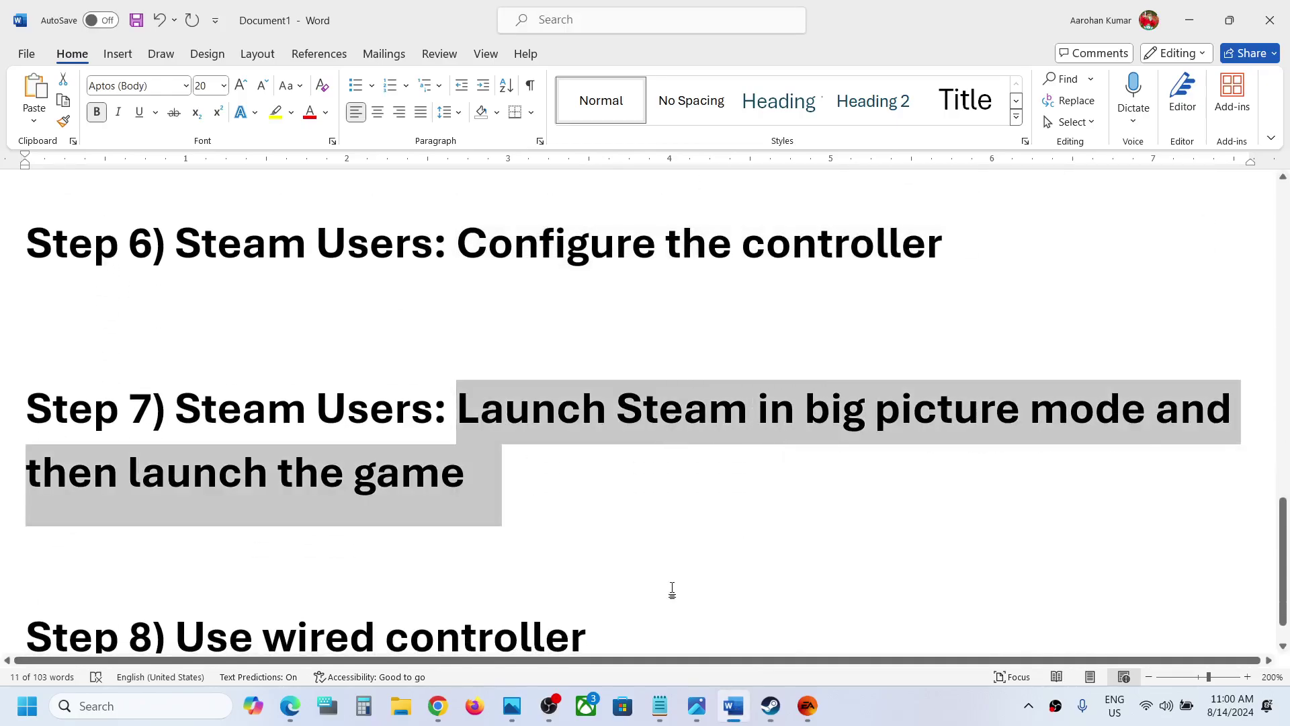
# Step: Briefly open Steam's Big Picture mode, exit it, and return to the Word notes
pyautogui.click(774, 711)
pyautogui.moveTo(183, 44)
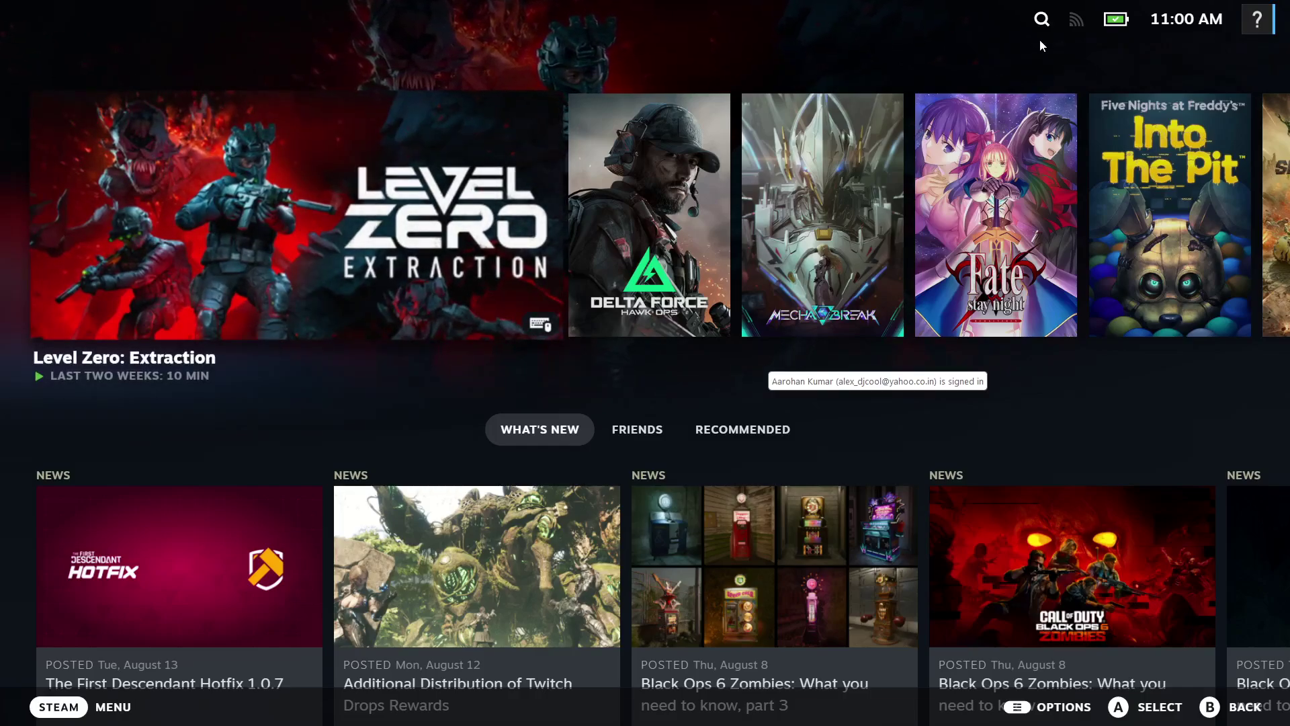
pyautogui.hotkey('alt', 'Tab')
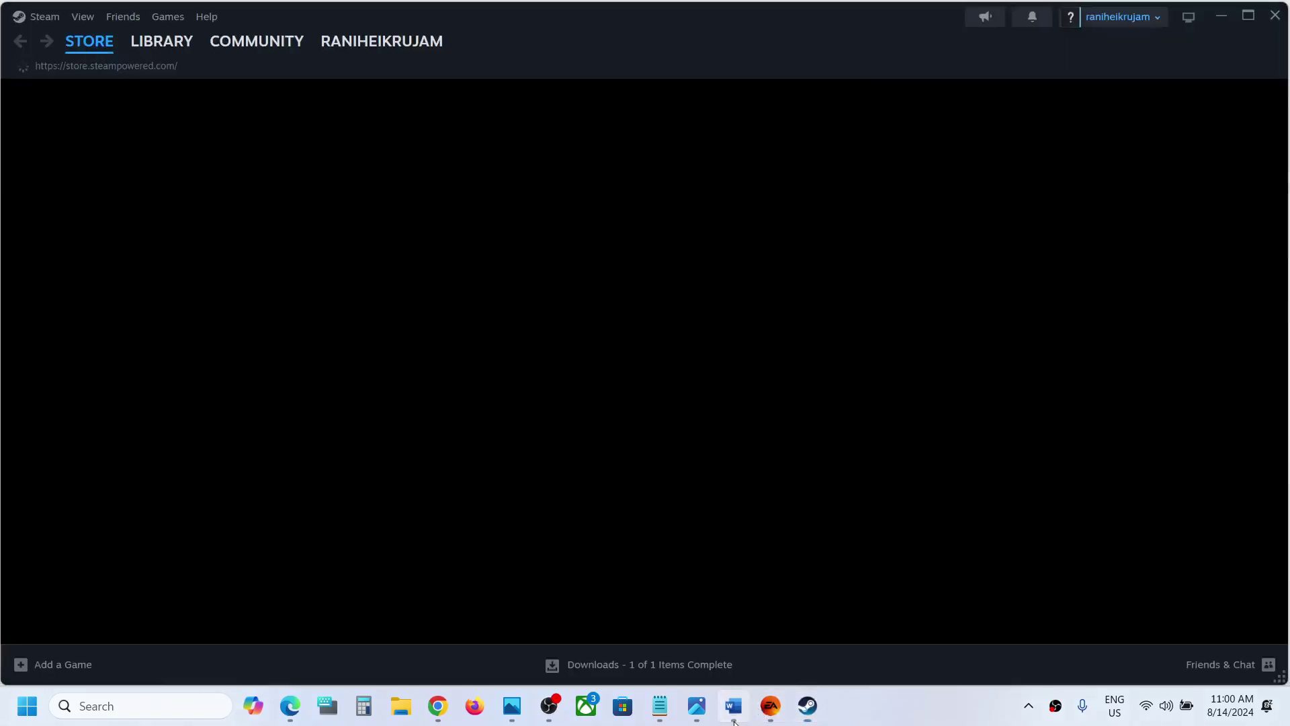
pyautogui.click(734, 716)
pyautogui.scroll(-1, 244, 516)
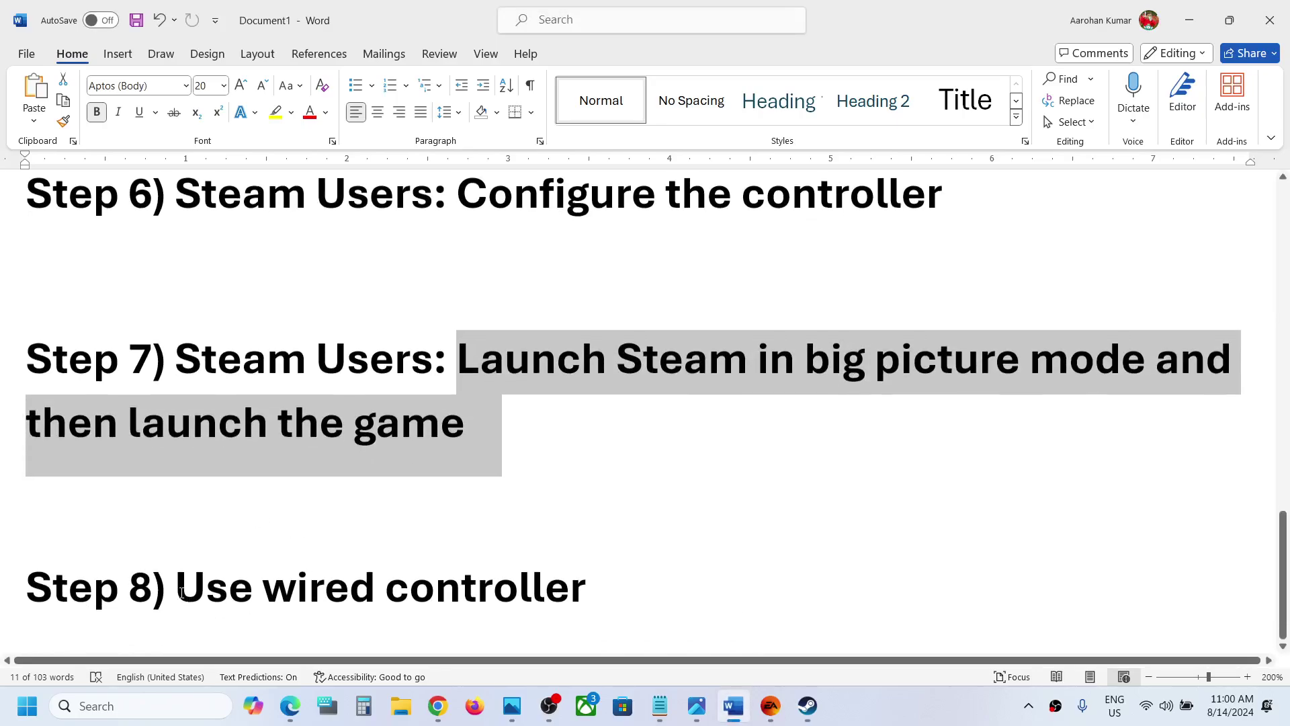
pyautogui.moveTo(181, 592); pyautogui.dragTo(590, 600)
pyautogui.click(591, 601)
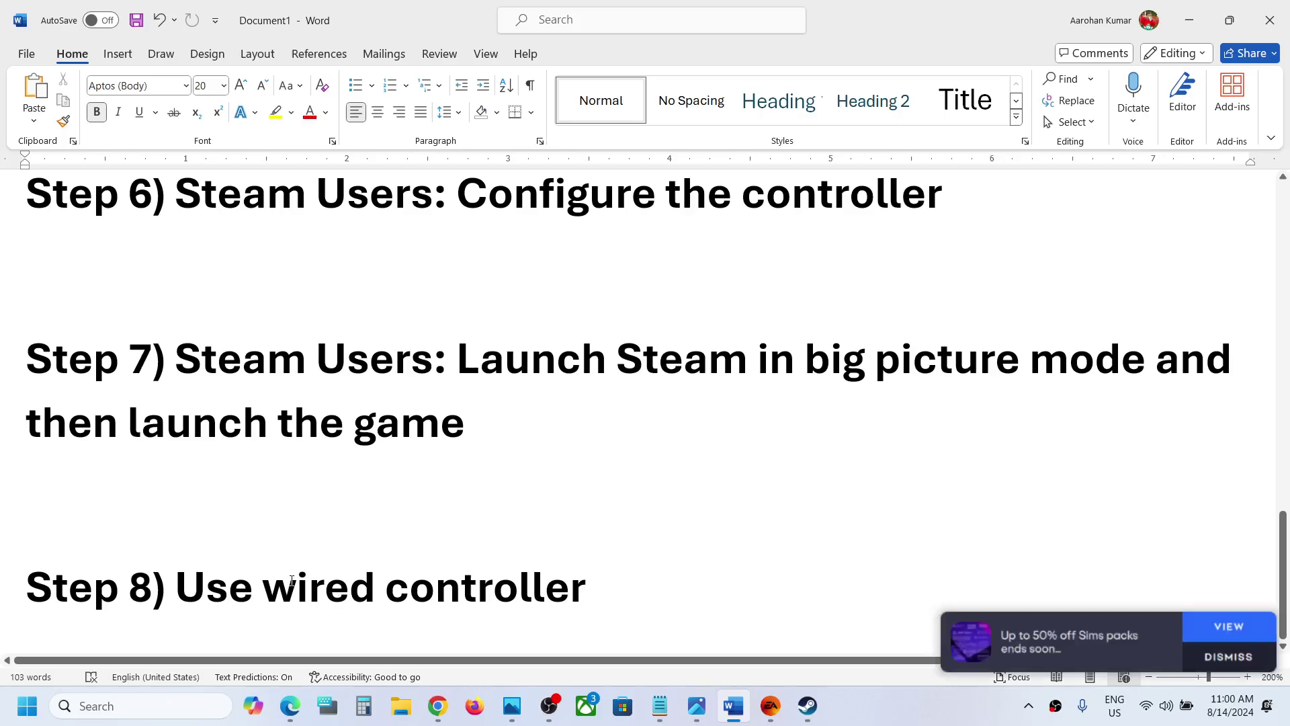
pyautogui.moveTo(292, 582); pyautogui.dragTo(647, 562)
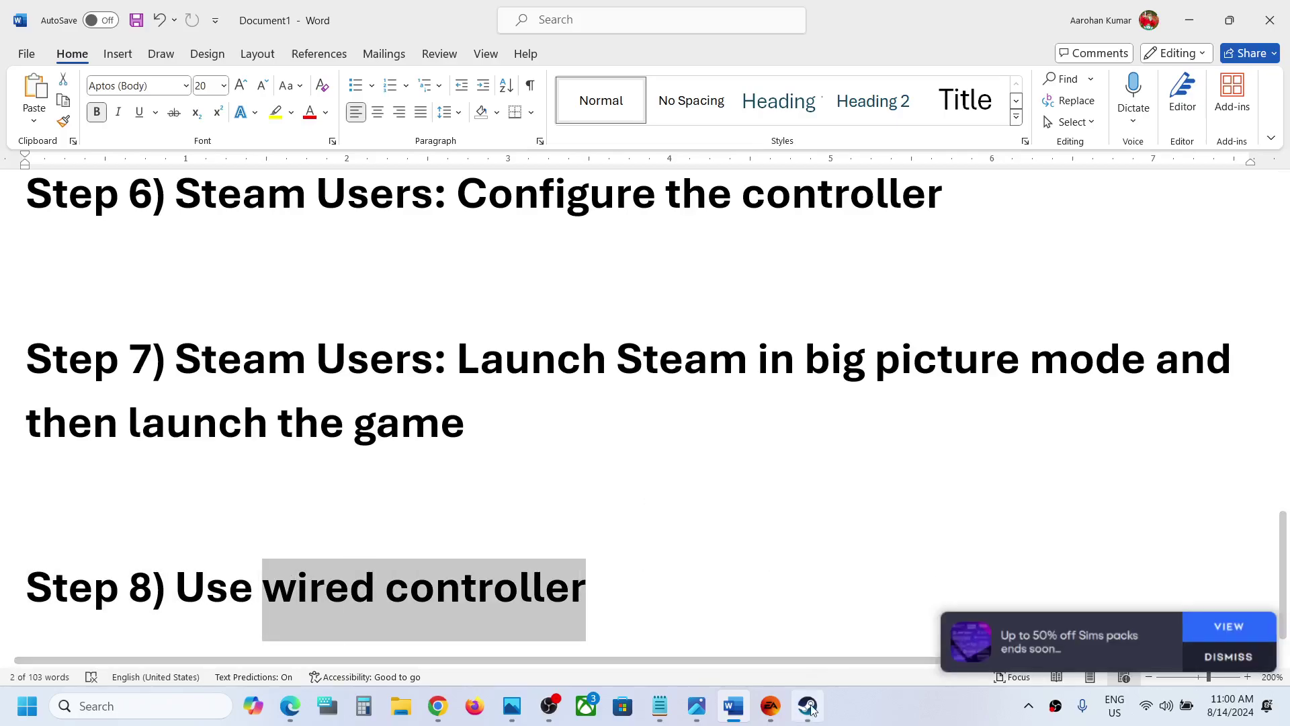
# Step: Switch to the EA app window showing the EA SPORTS Madden NFL 25 page
pyautogui.click(774, 710)
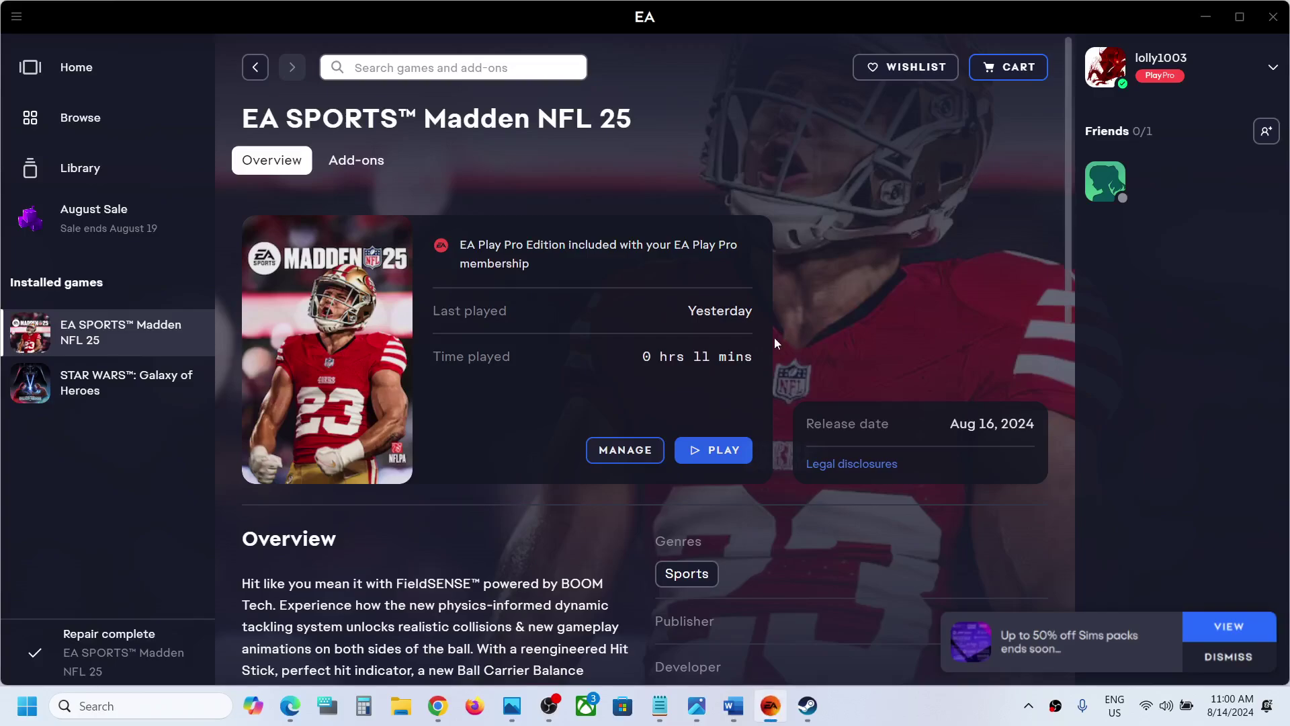